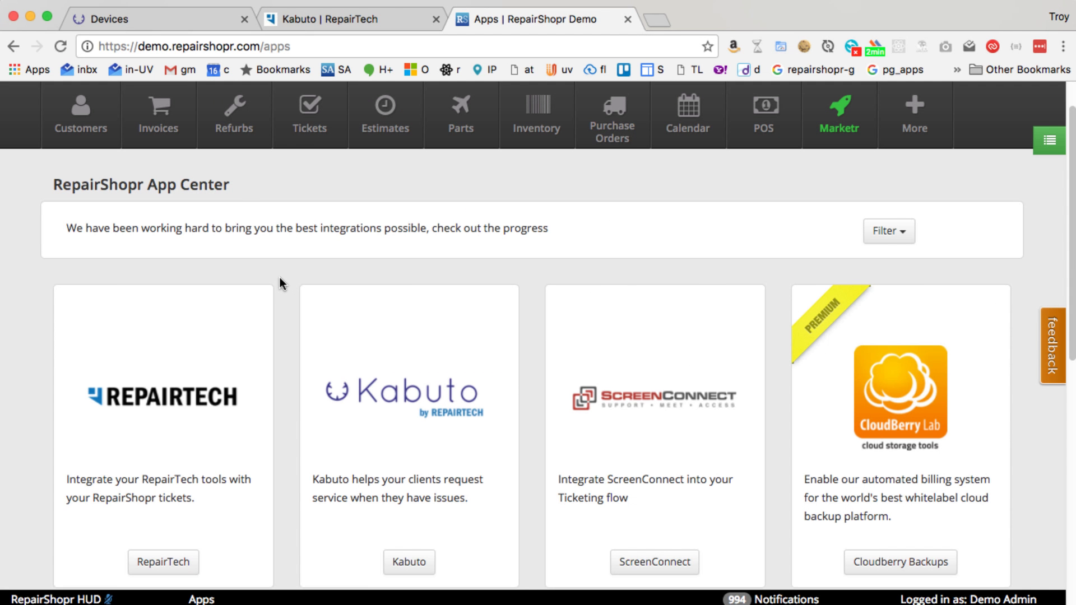
Open the Kabuto integration page from the App Center, briefly visiting and closing the RepairTech site.
scroll(280, 277, down, 3)
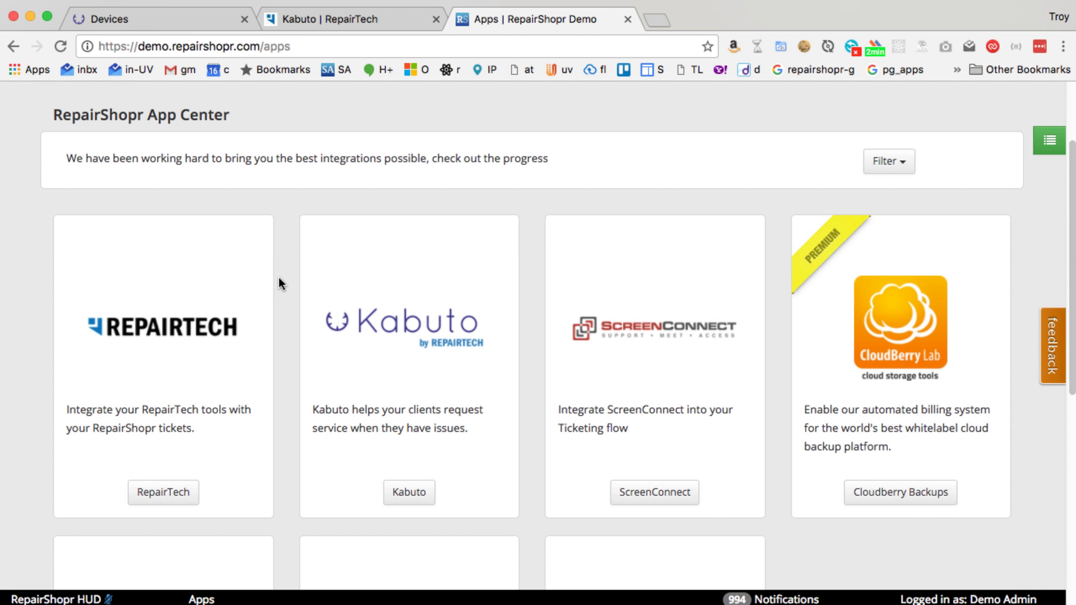
scroll(279, 283, down, 2)
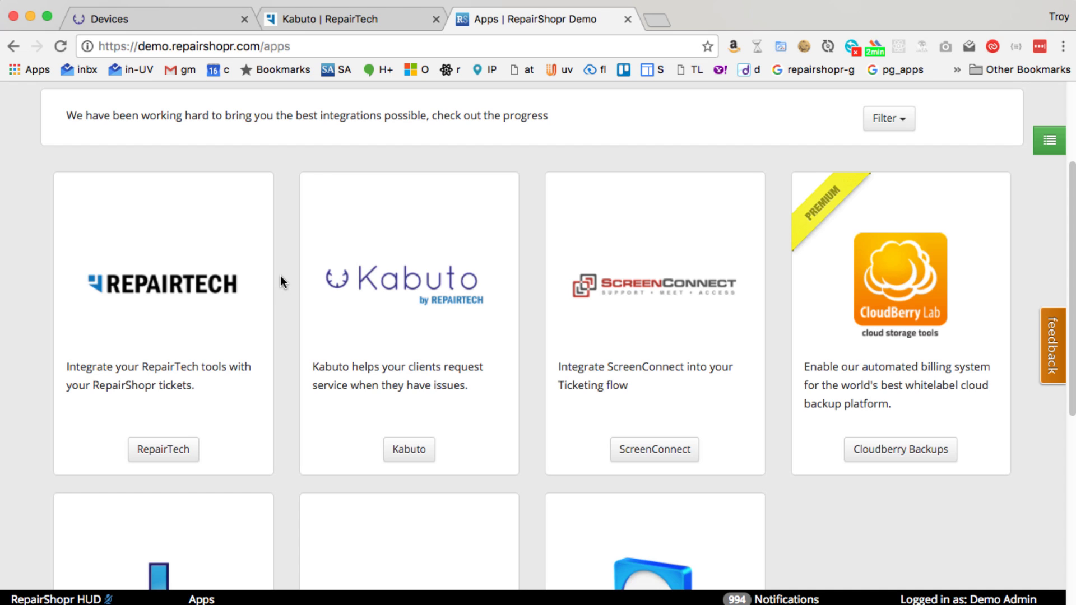
scroll(281, 280, down, 3)
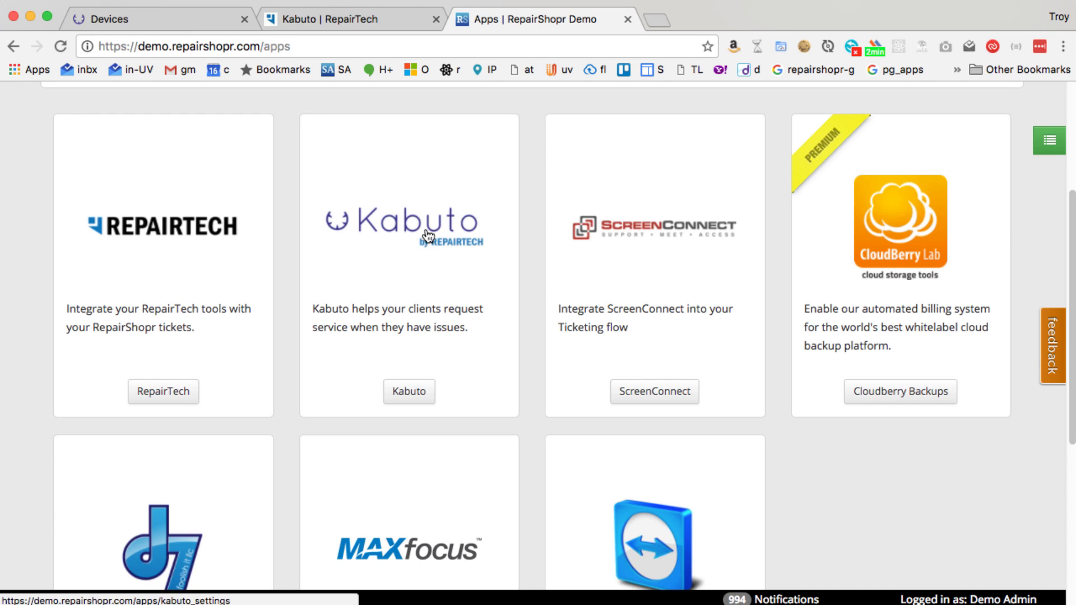
scroll(427, 235, up, 3)
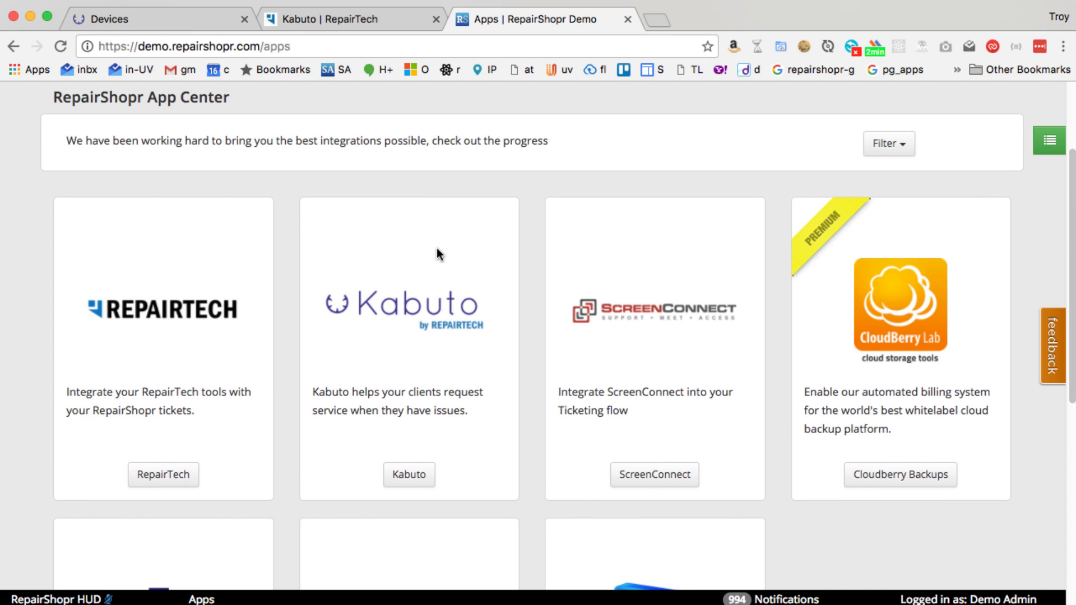
scroll(536, 294, up, 1)
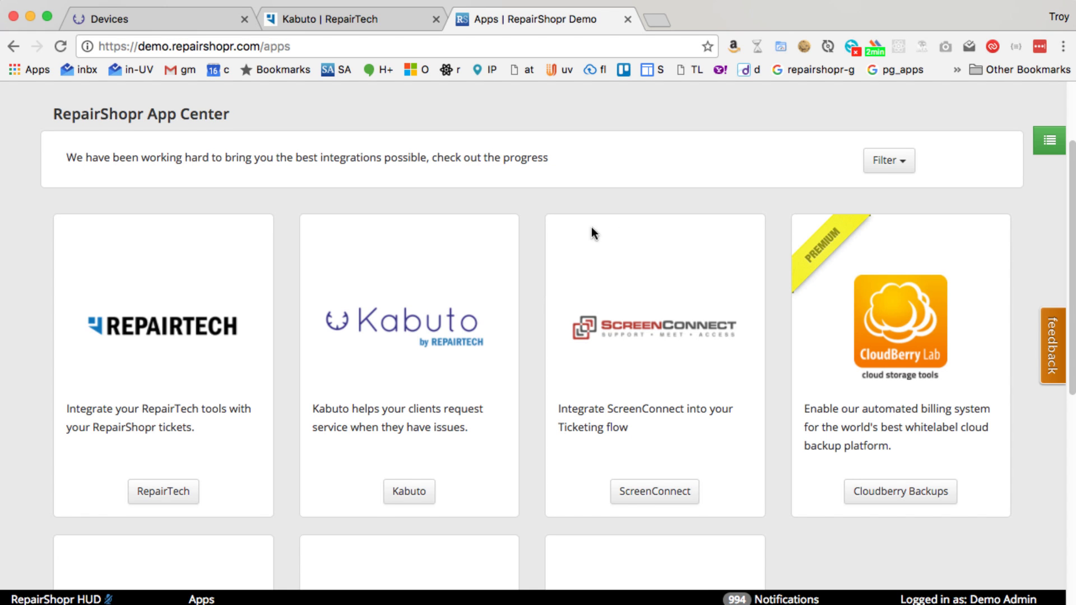
scroll(610, 224, up, 4)
scroll(759, 179, down, 8)
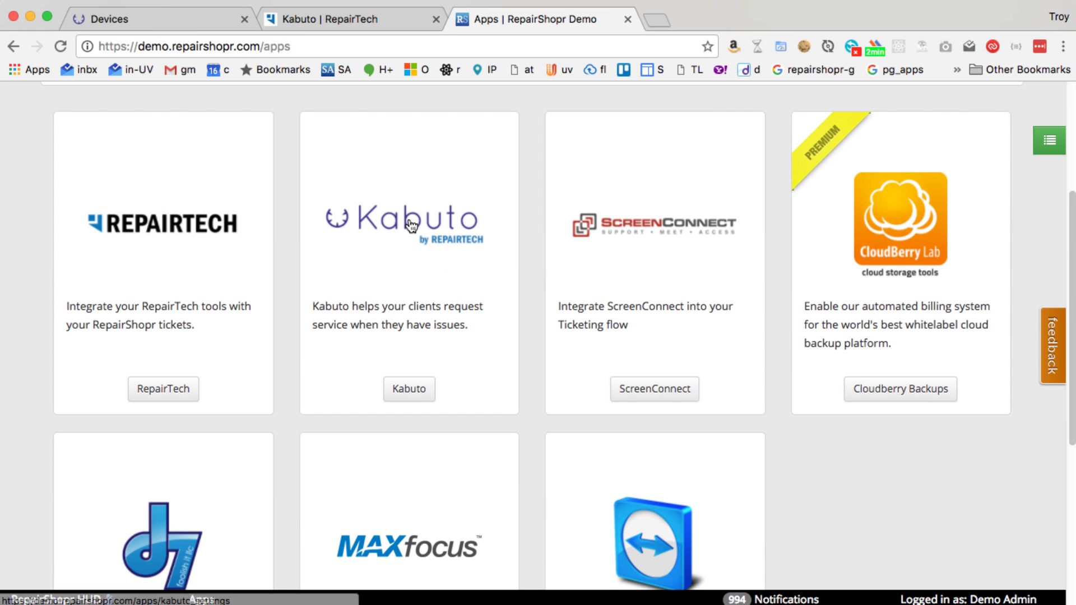
click(412, 224)
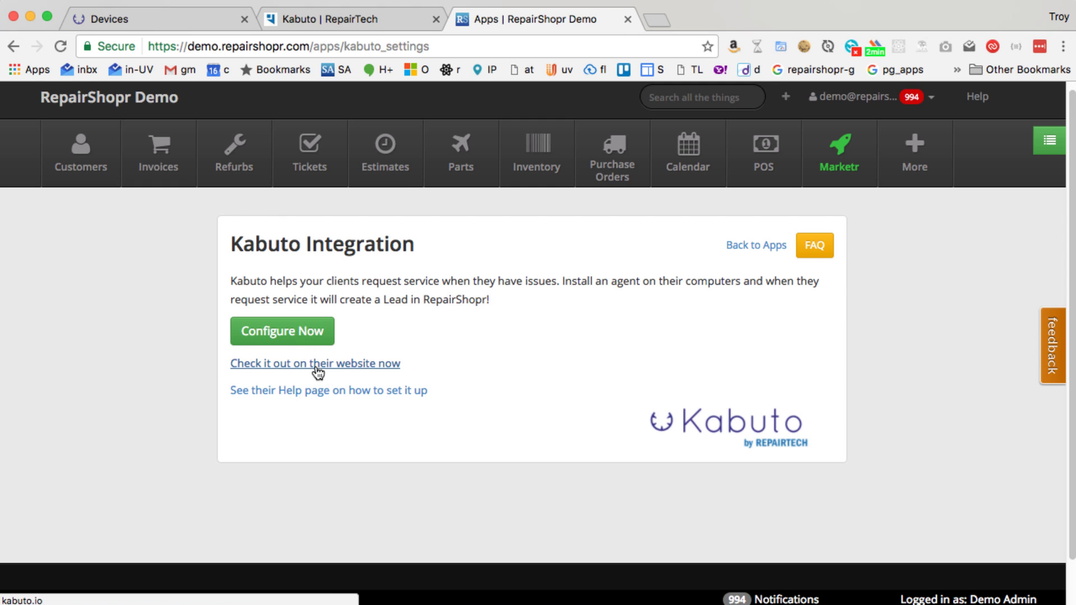
click(323, 364)
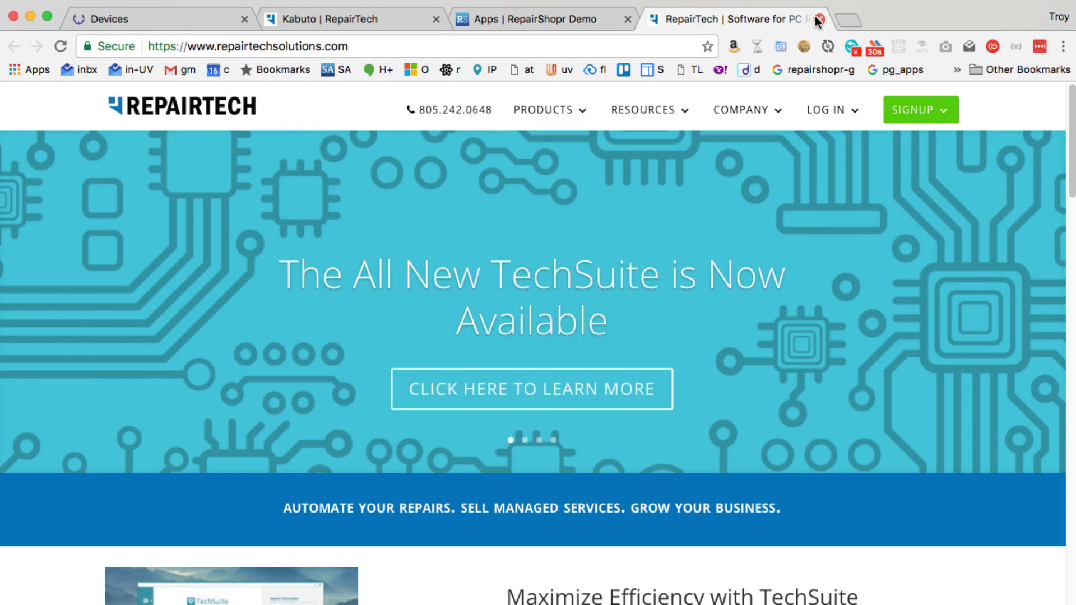
click(818, 19)
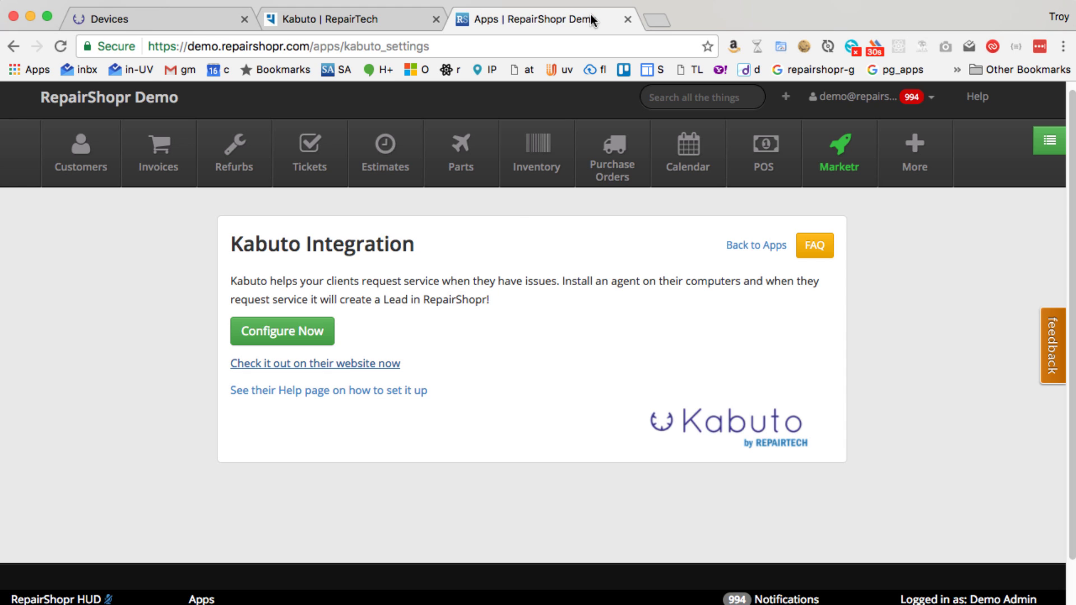
View the Kabuto page's Windows App screenshot, then switch to the Kabuto Devices list with 4 devices.
click(390, 22)
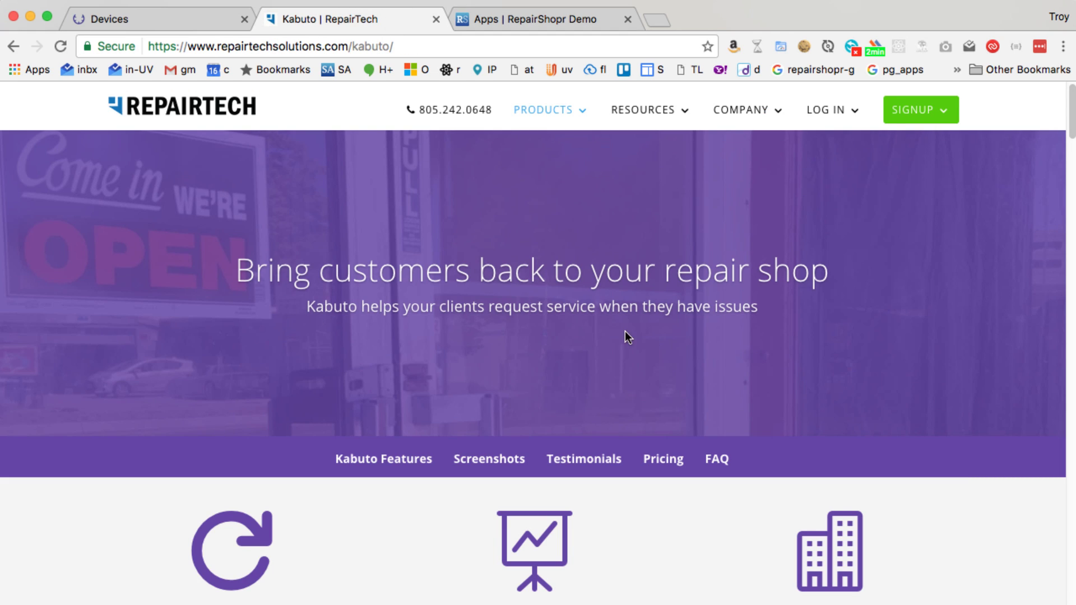
scroll(221, 338, down, 5)
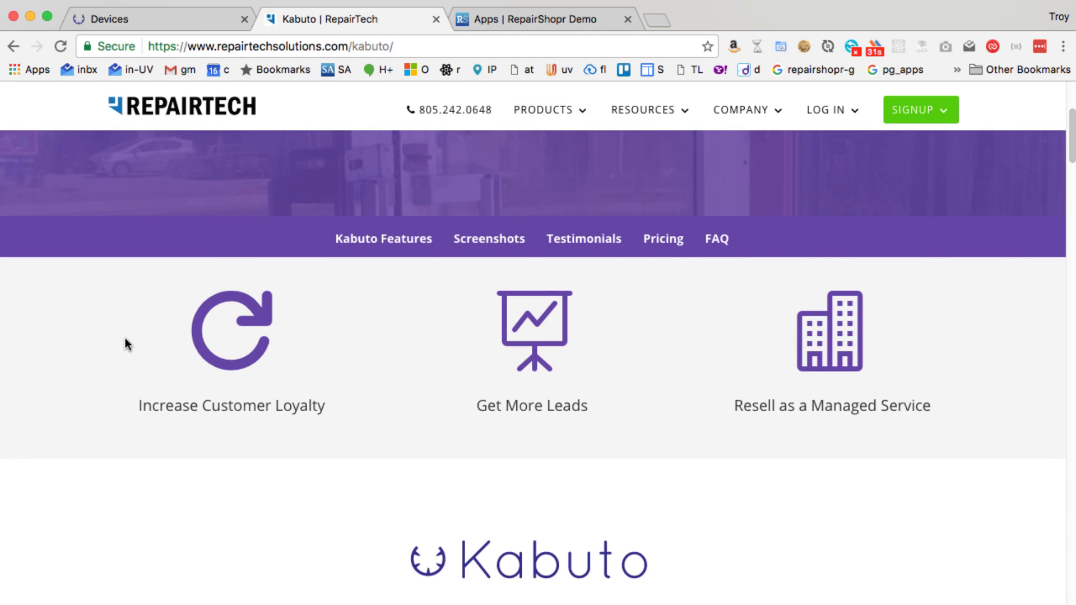
scroll(127, 334, down, 1)
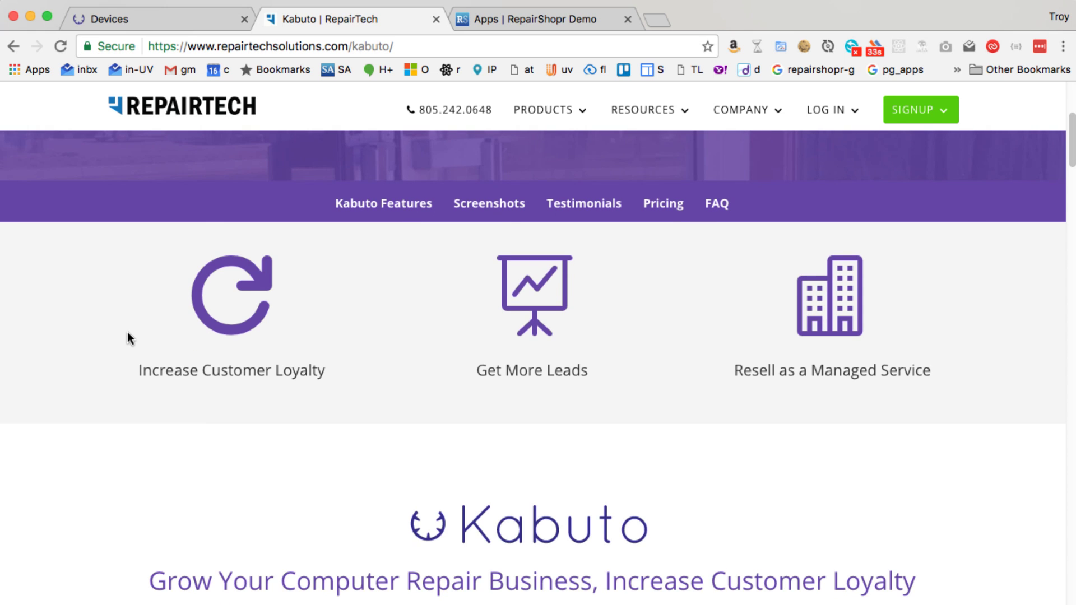
click(494, 200)
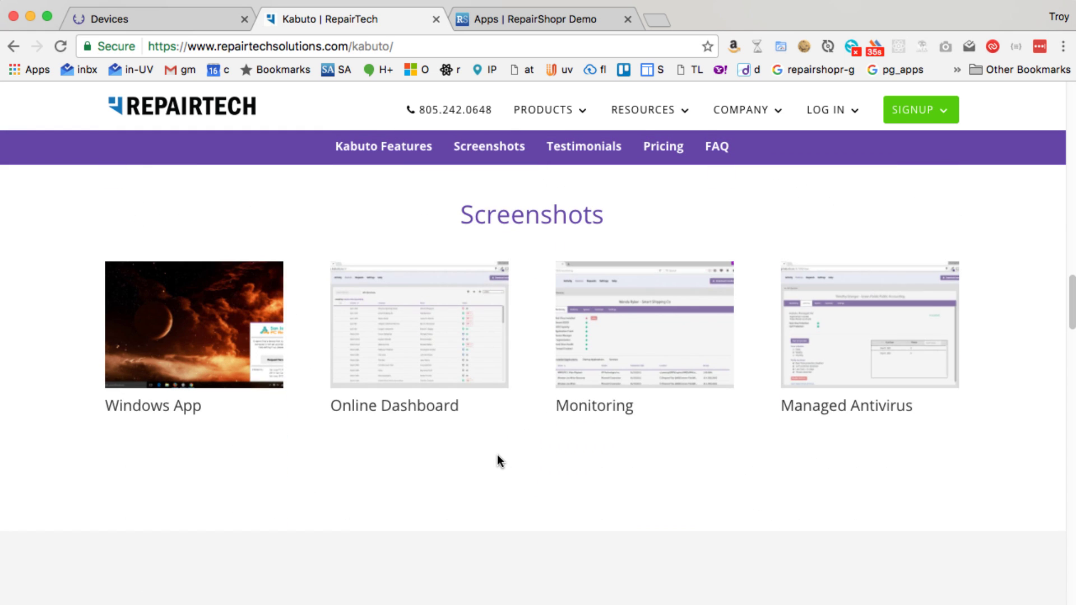
click(280, 378)
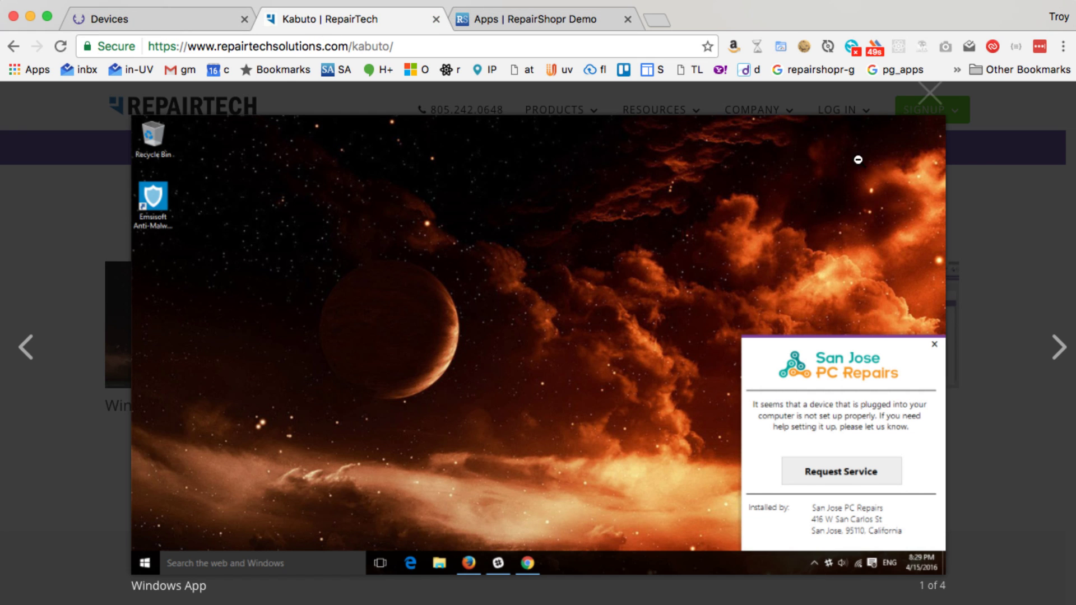
click(931, 94)
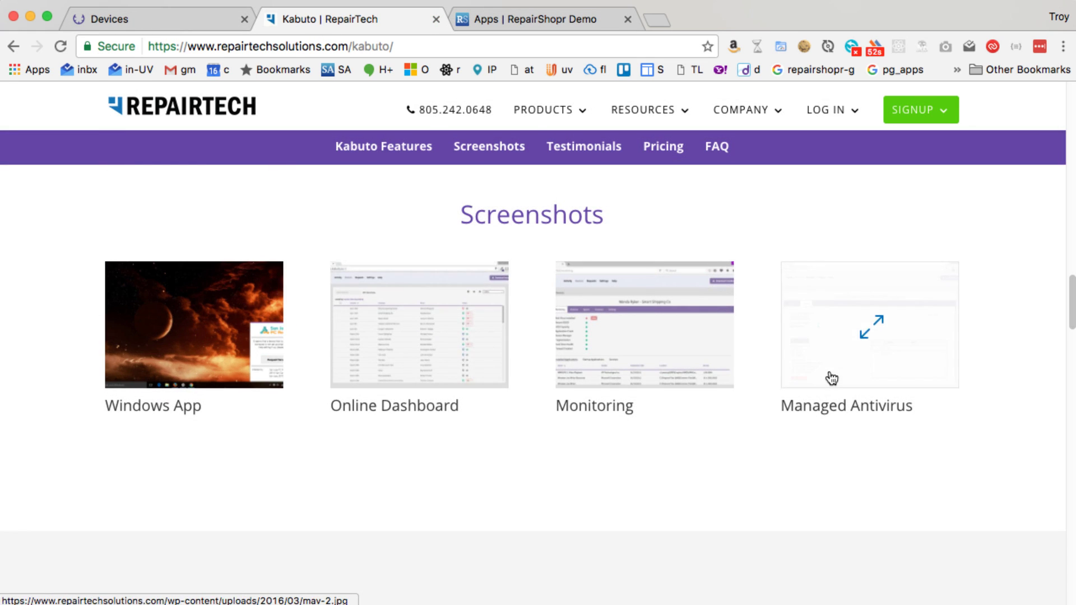
click(169, 22)
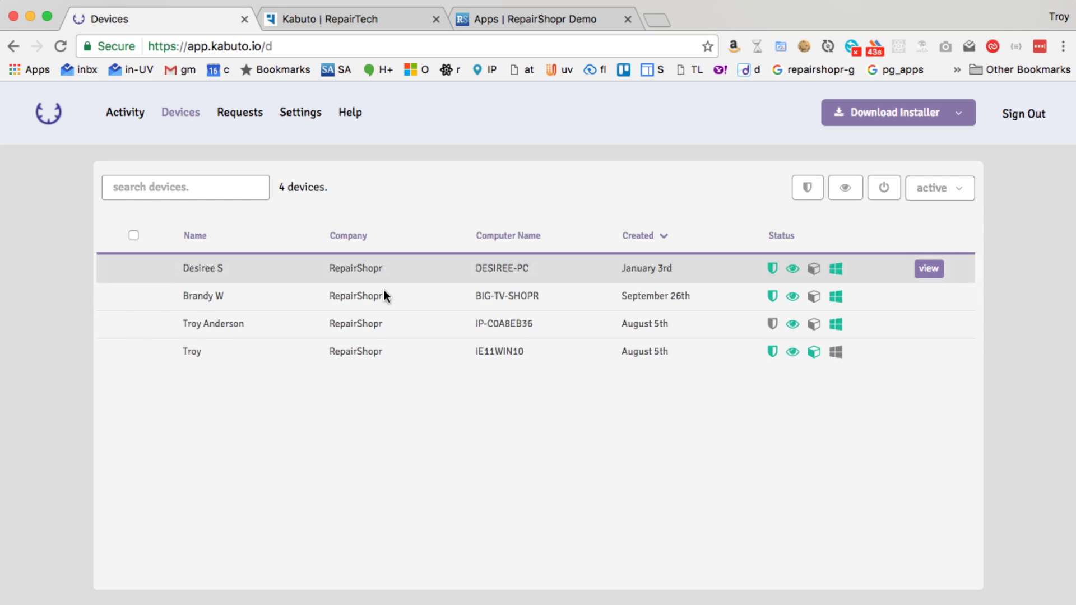
click(207, 300)
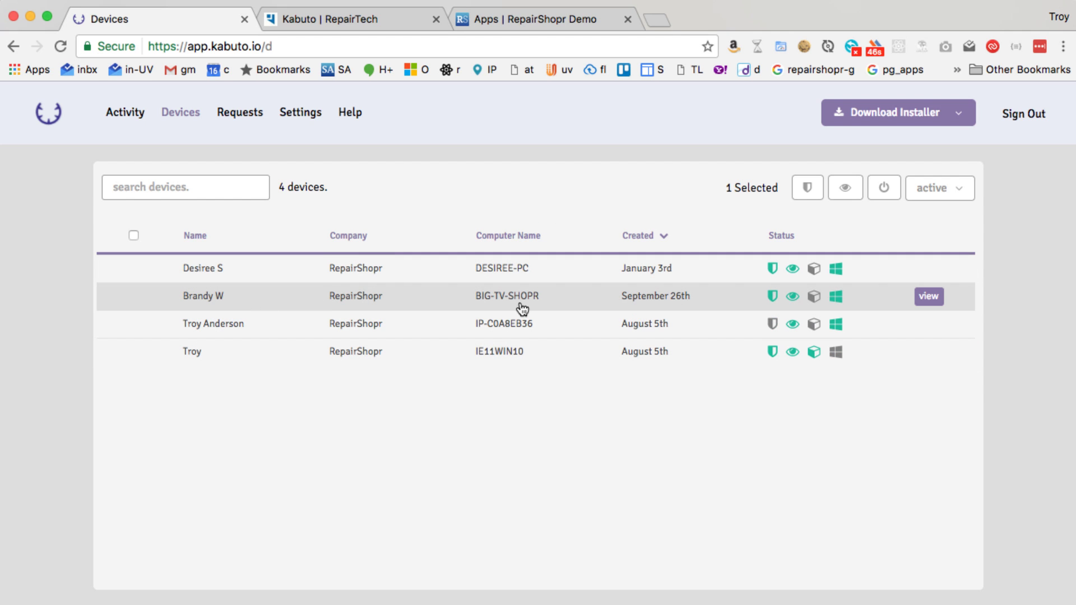
click(927, 298)
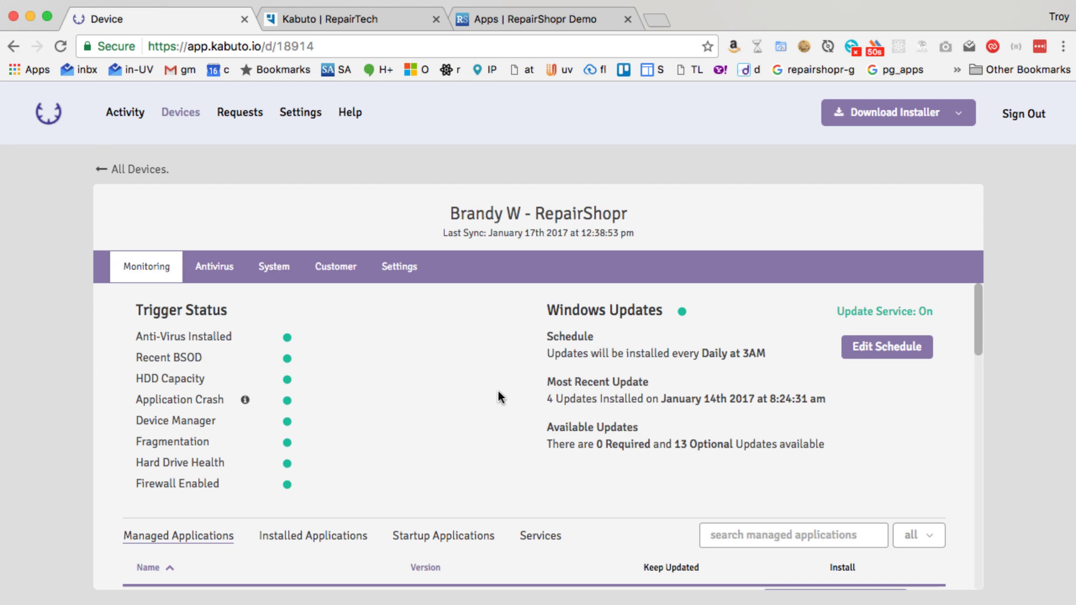
scroll(500, 387, down, 1)
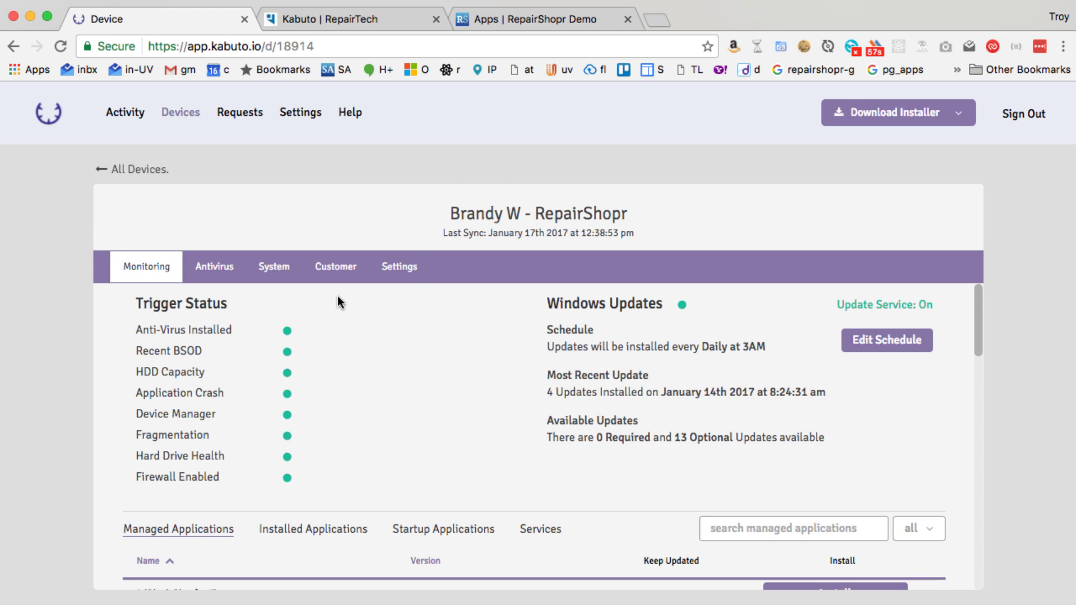
scroll(249, 448, down, 1)
scroll(263, 455, up, 1)
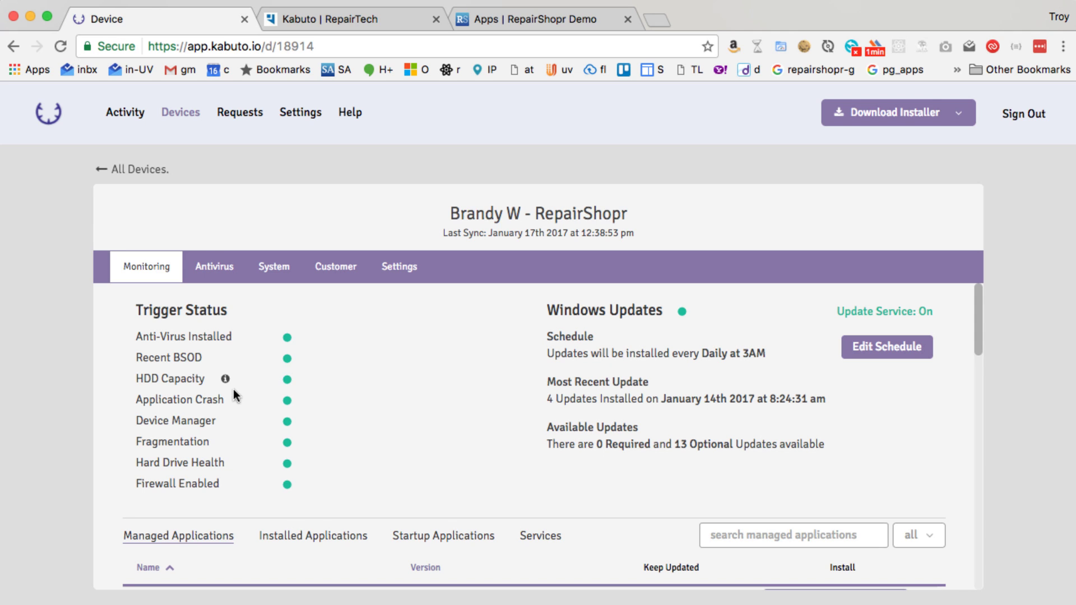
From the Ticket List, open Kabuto Alerts showing 8 alerts such as Defrag, BSOD and App Crash.
click(547, 17)
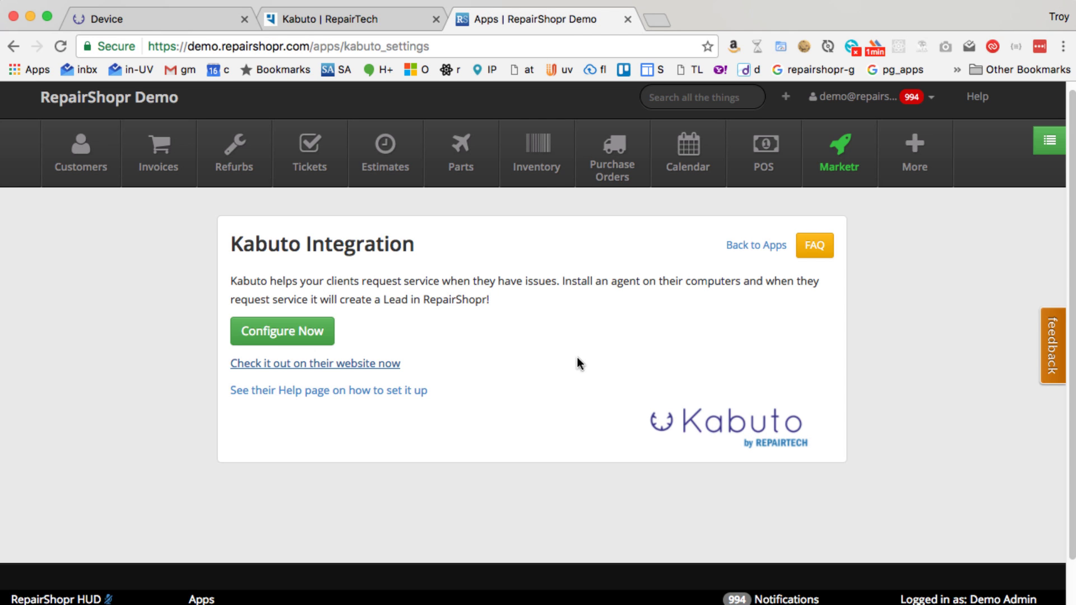
click(332, 173)
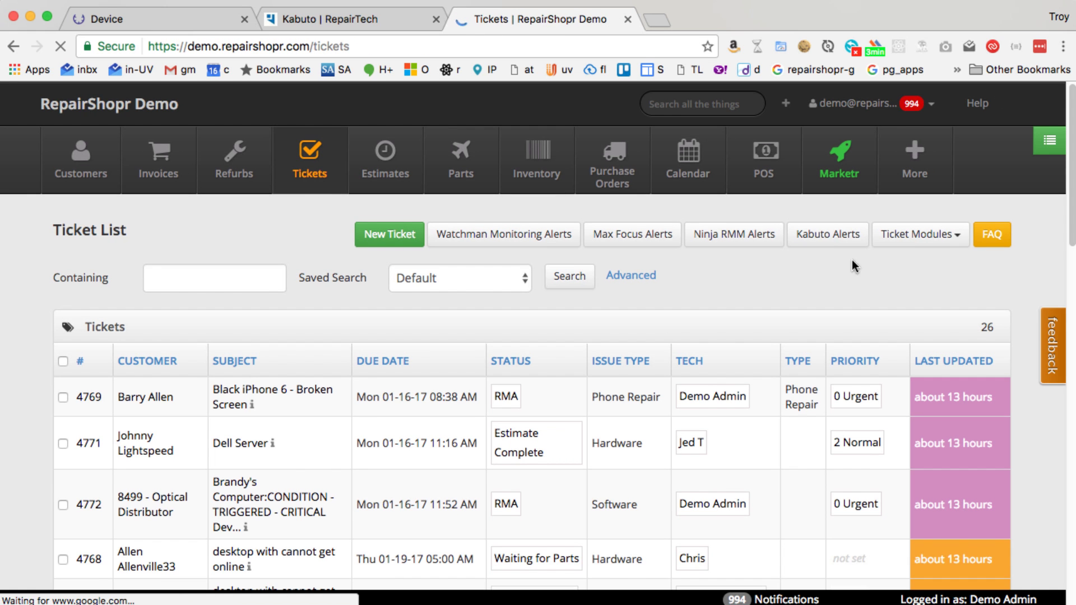
click(827, 236)
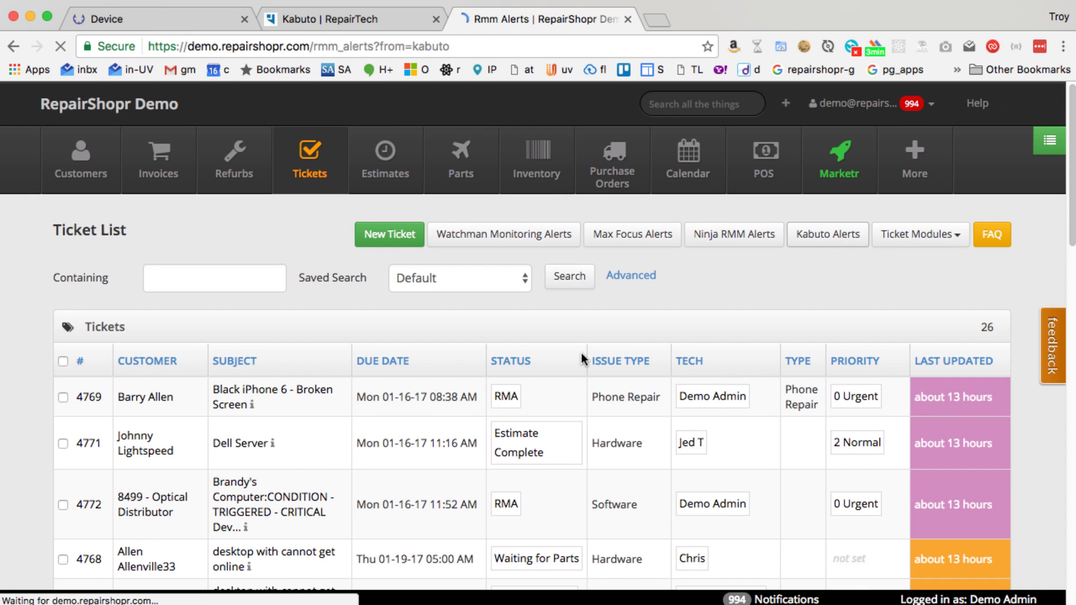
scroll(582, 195, down, 3)
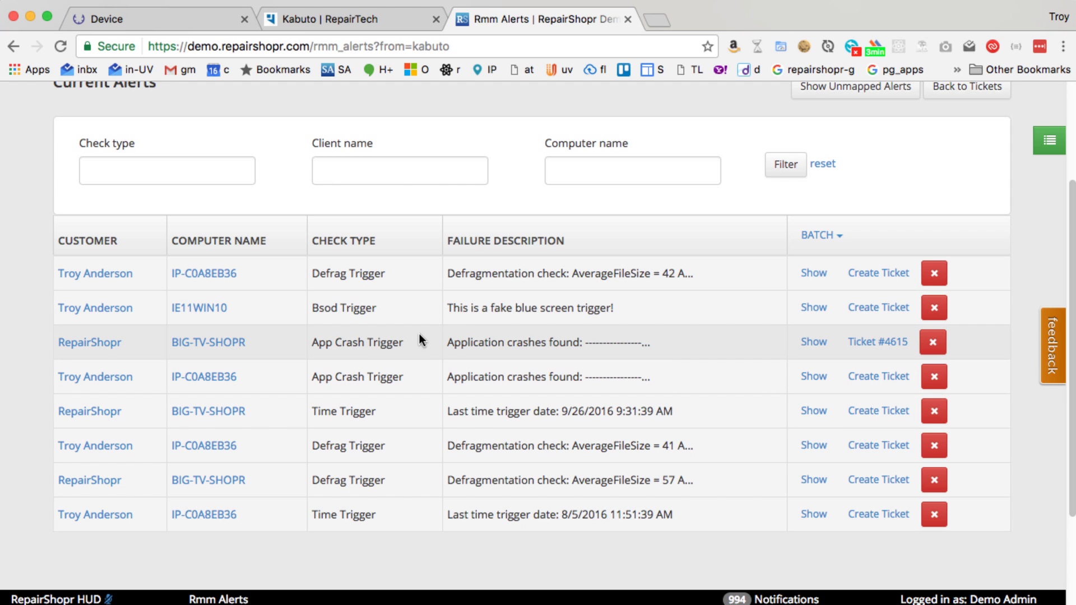
scroll(556, 258, up, 2)
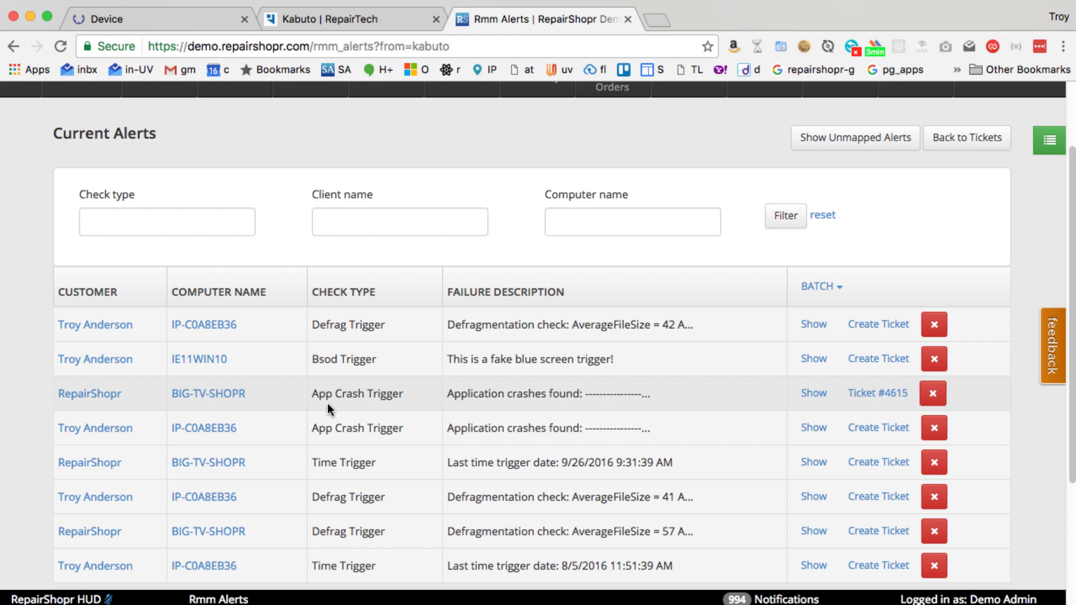
Show the BIG-TV-SHOPR App Crash Trigger alert and open that computer's asset record.
click(813, 393)
scroll(246, 379, down, 3)
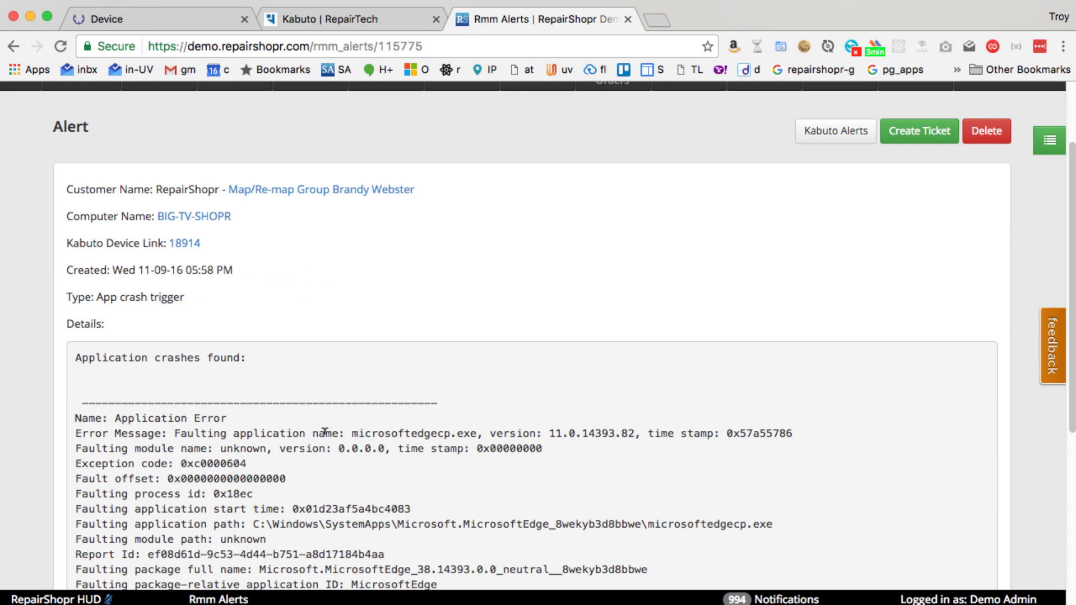
scroll(215, 472, down, 1)
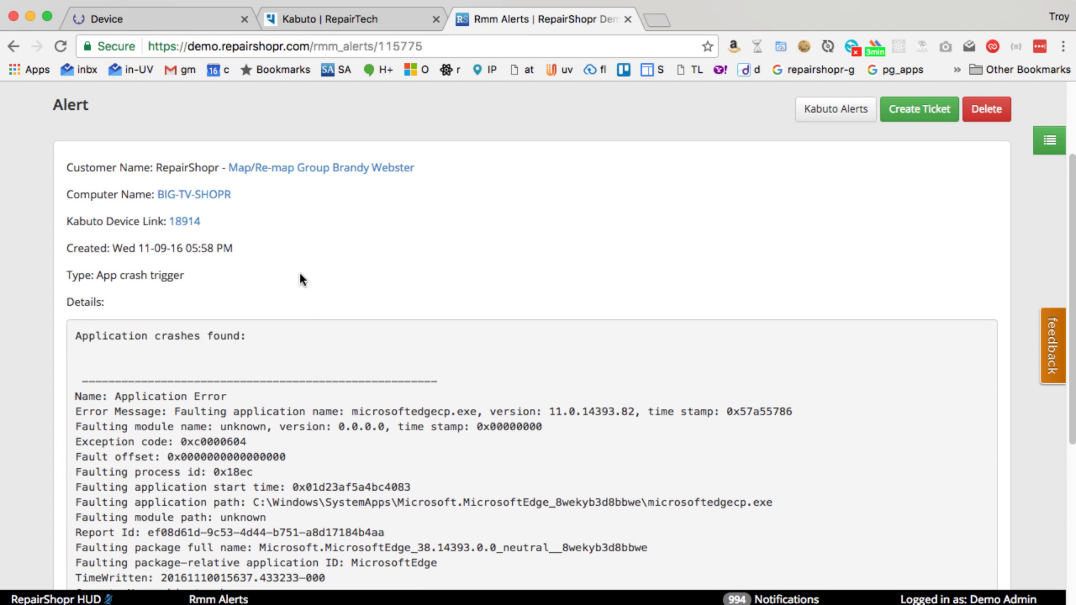
scroll(348, 194, down, 1)
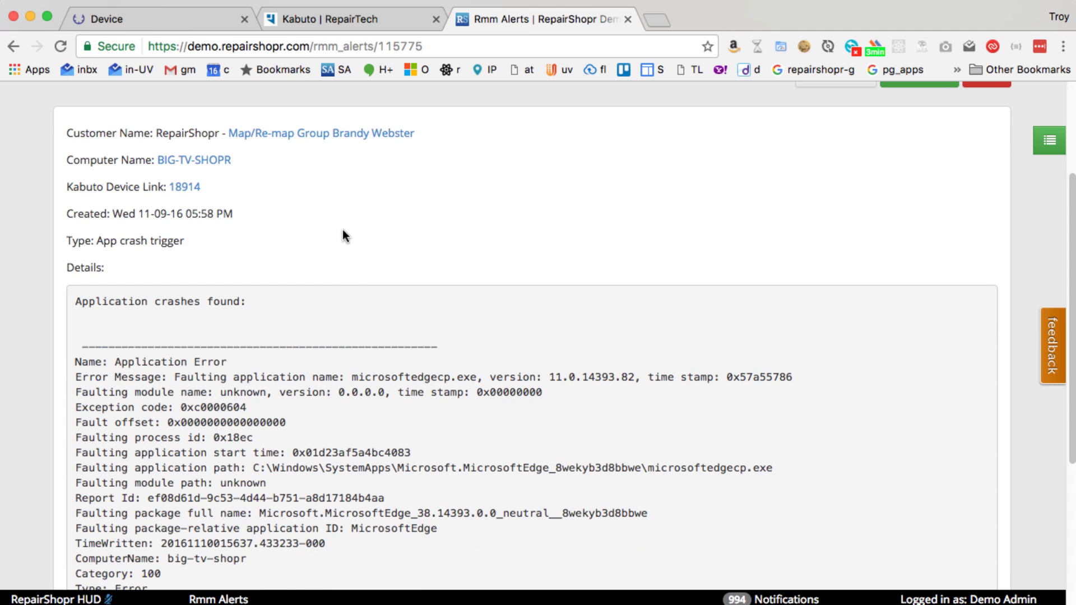
scroll(612, 313, up, 1)
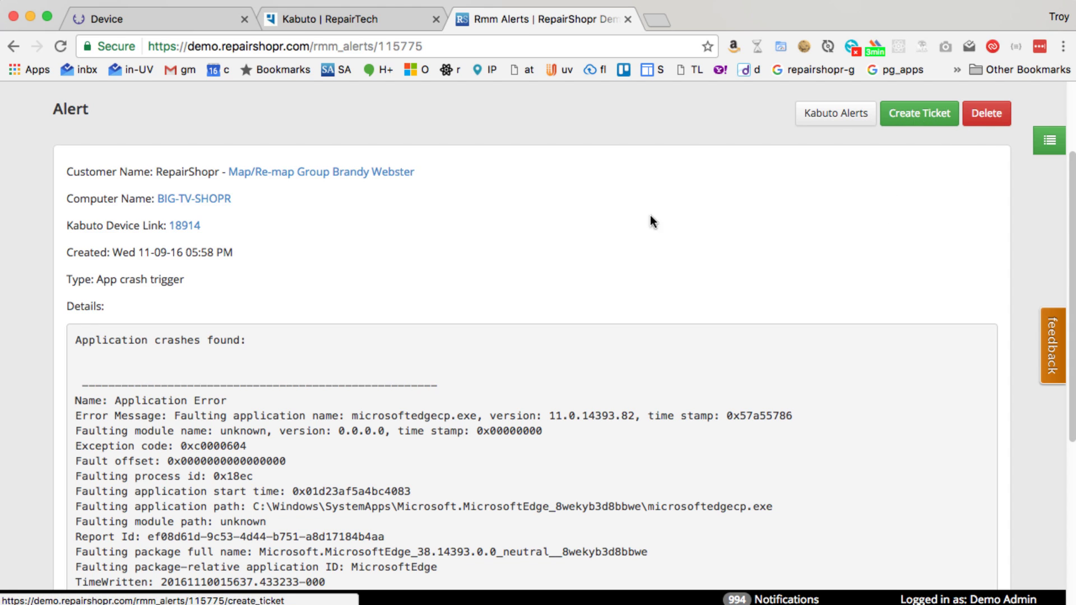
click(200, 200)
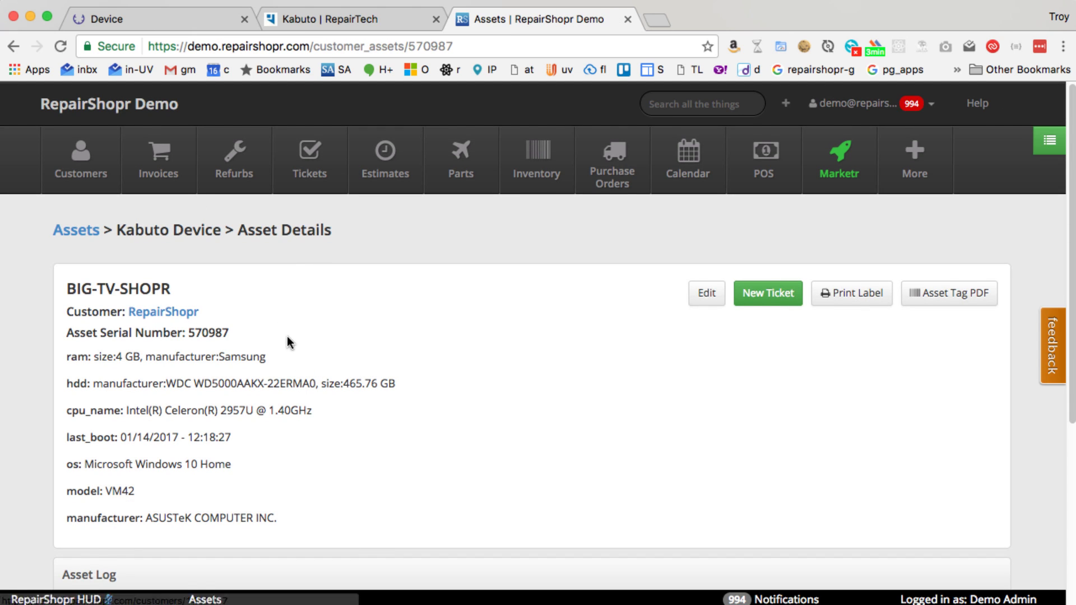
Scroll through the BIG-TV-SHOPR asset details, then switch to the Kabuto device monitoring page.
scroll(392, 412, down, 2)
scroll(472, 369, down, 5)
scroll(331, 343, up, 6)
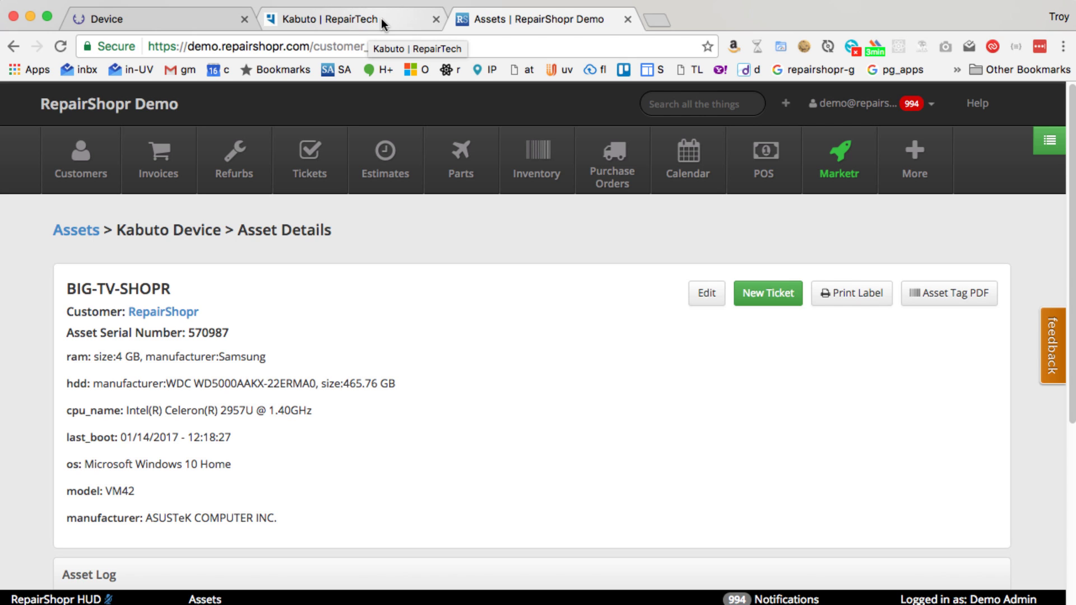
click(383, 20)
Check the device's Managed AV status on Kabuto's Antivirus tab, then return to the BIG-TV-SHOPR asset.
click(190, 18)
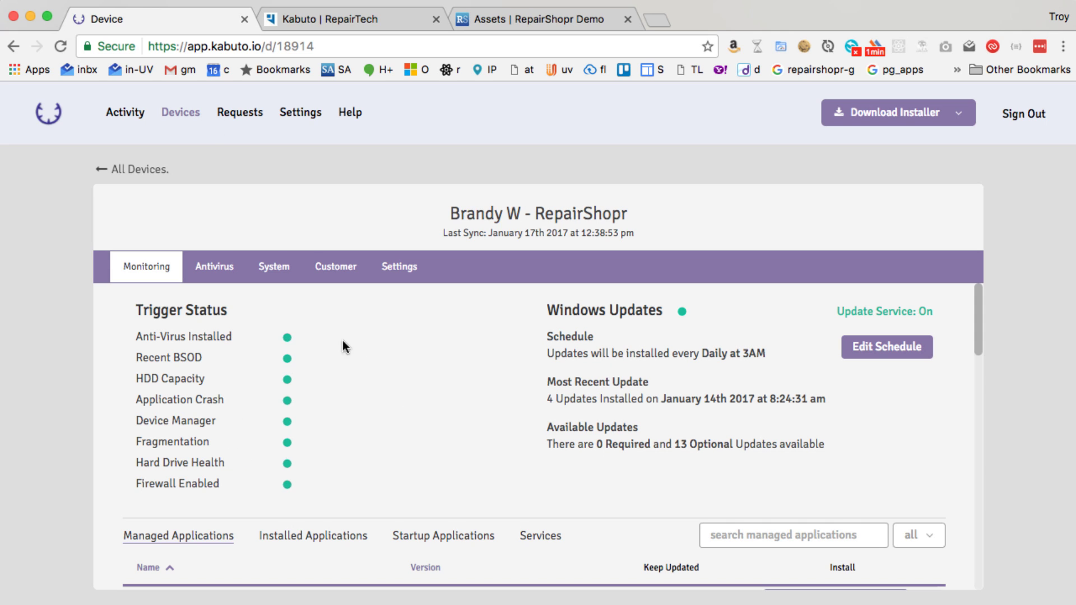
scroll(419, 425, down, 3)
scroll(415, 412, up, 1)
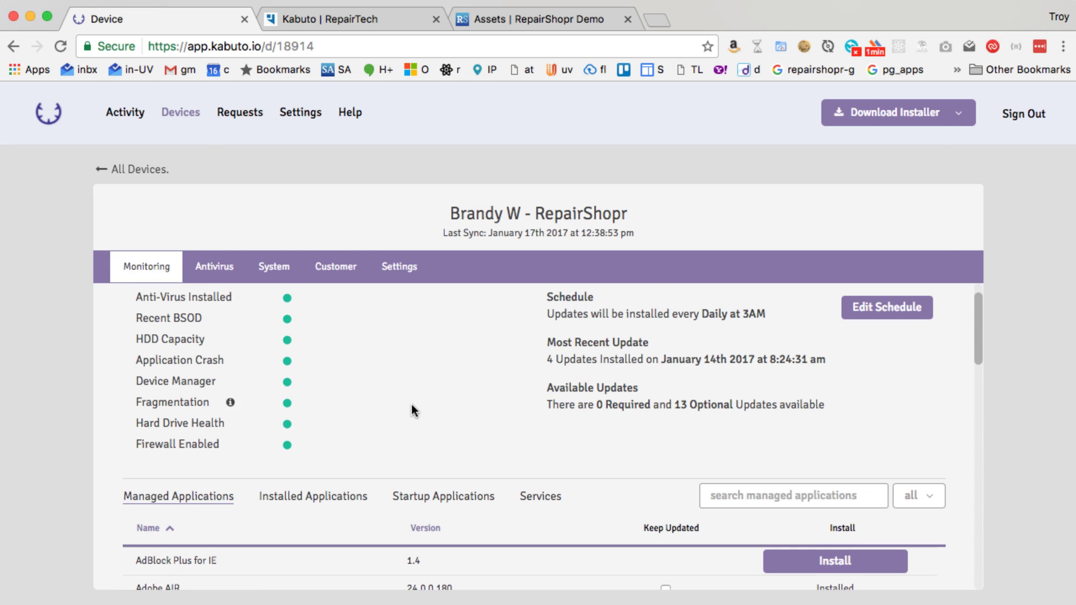
click(212, 269)
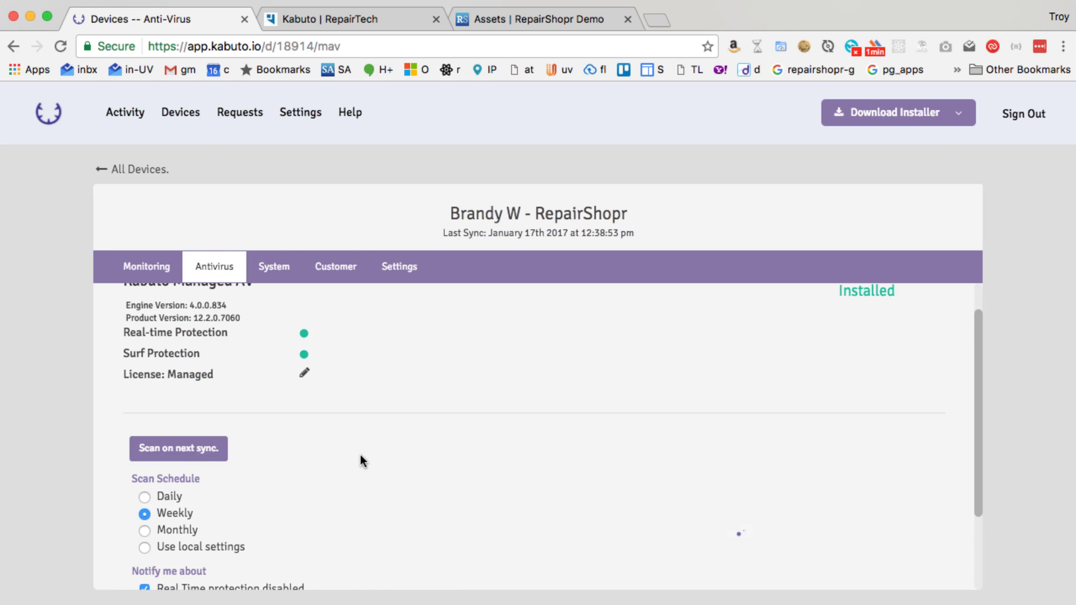
scroll(354, 456, up, 1)
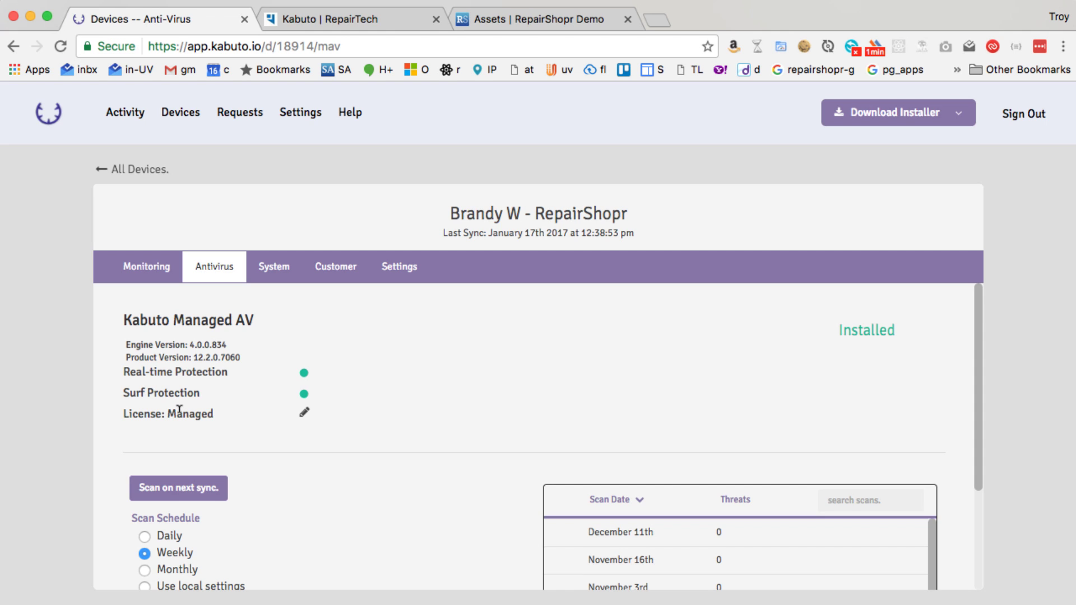
key(super+3)
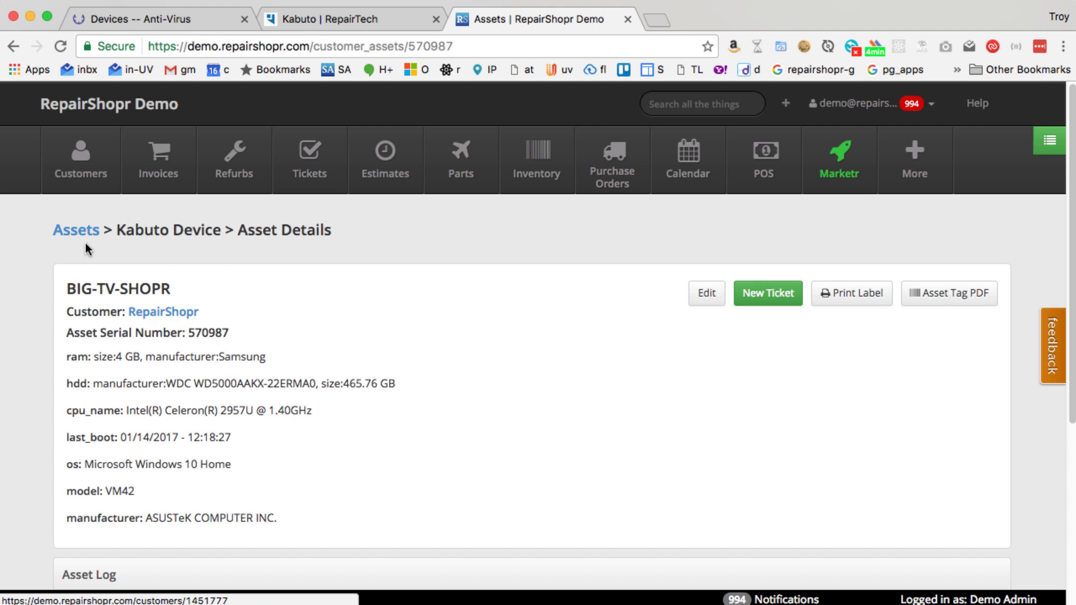
Navigate from Invoices through Invoice Modules to the Recurring Invoices list.
click(159, 177)
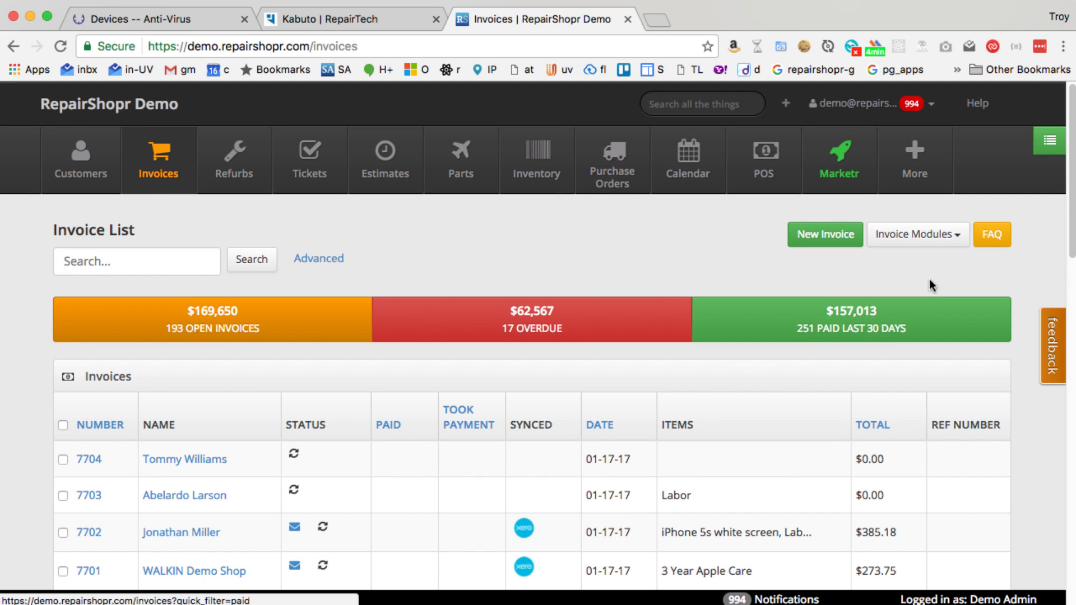
click(917, 234)
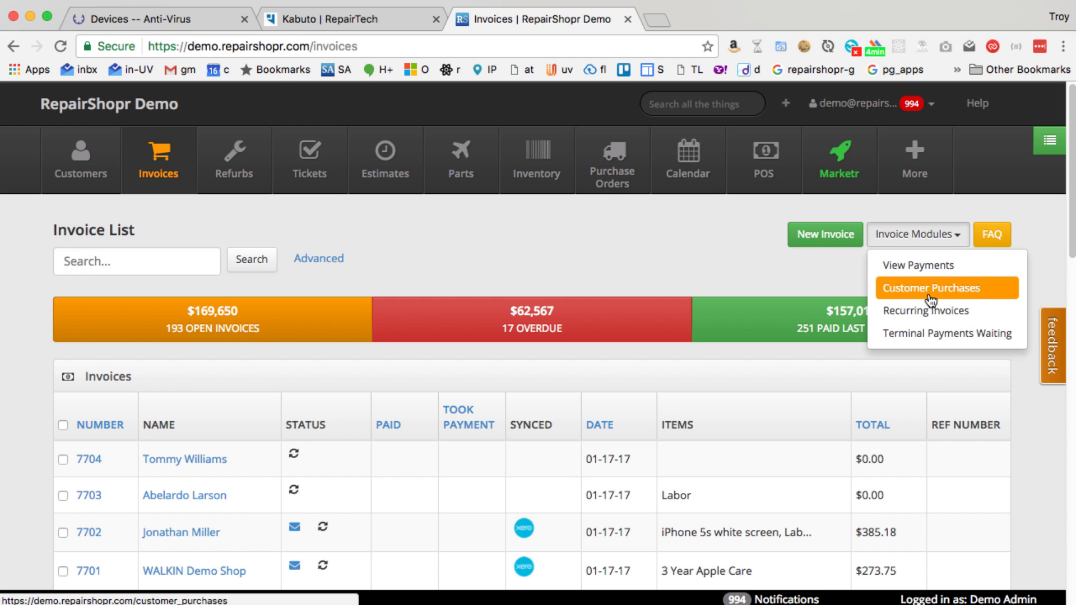
click(919, 312)
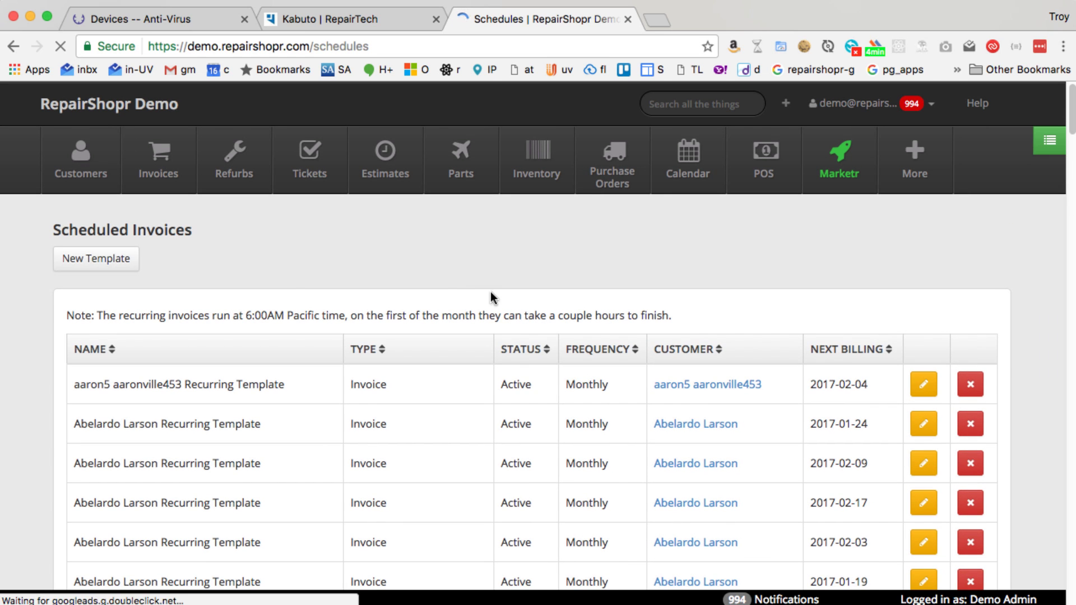
Start a new template, searching 'repair' to choose the RepairShopr customer.
click(109, 262)
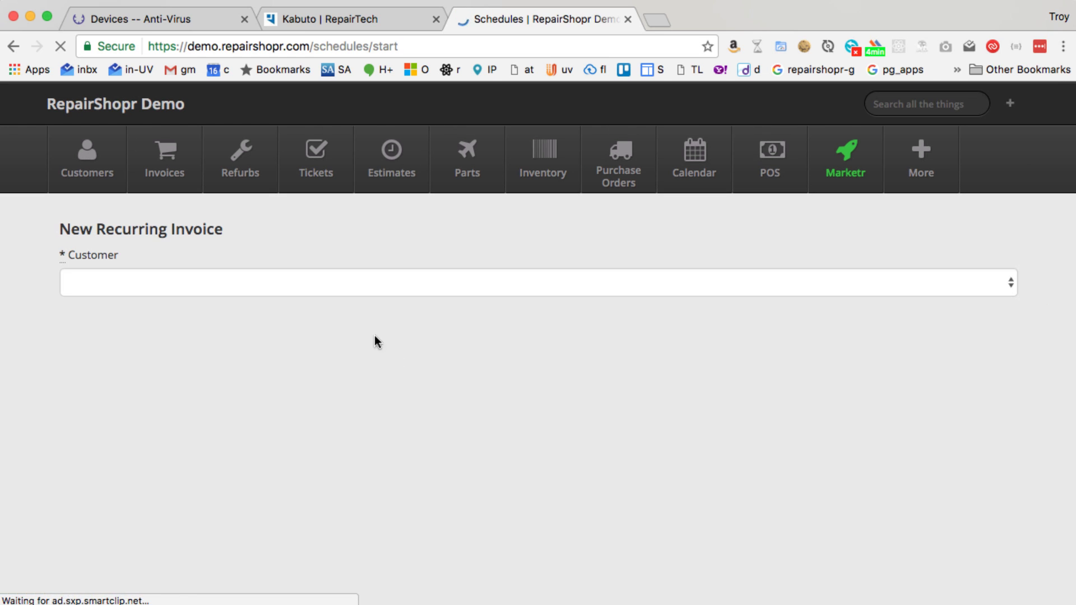
click(355, 288)
text(repair)
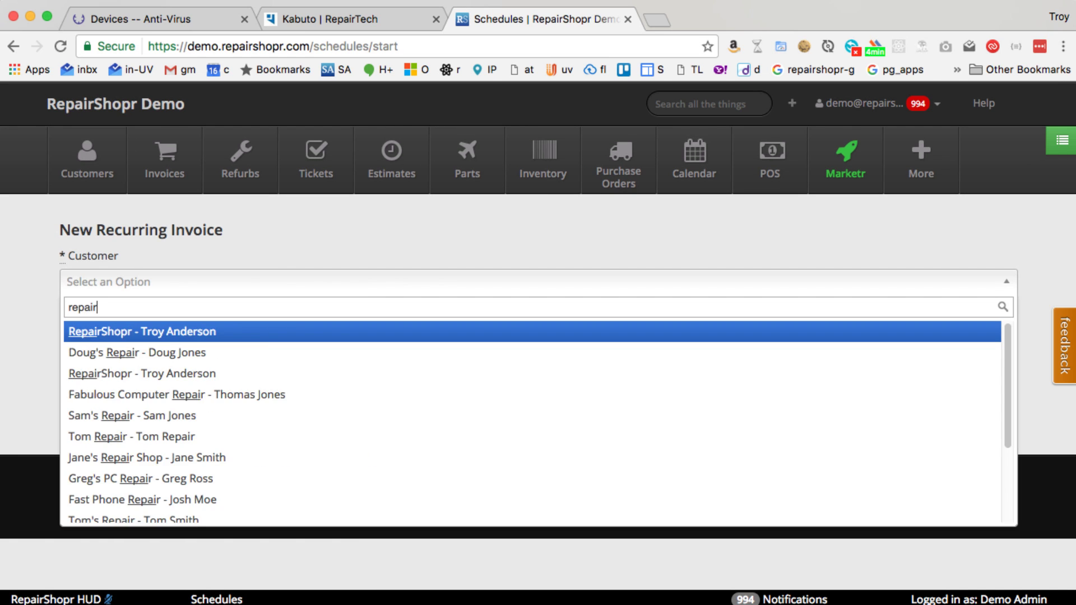
click(174, 331)
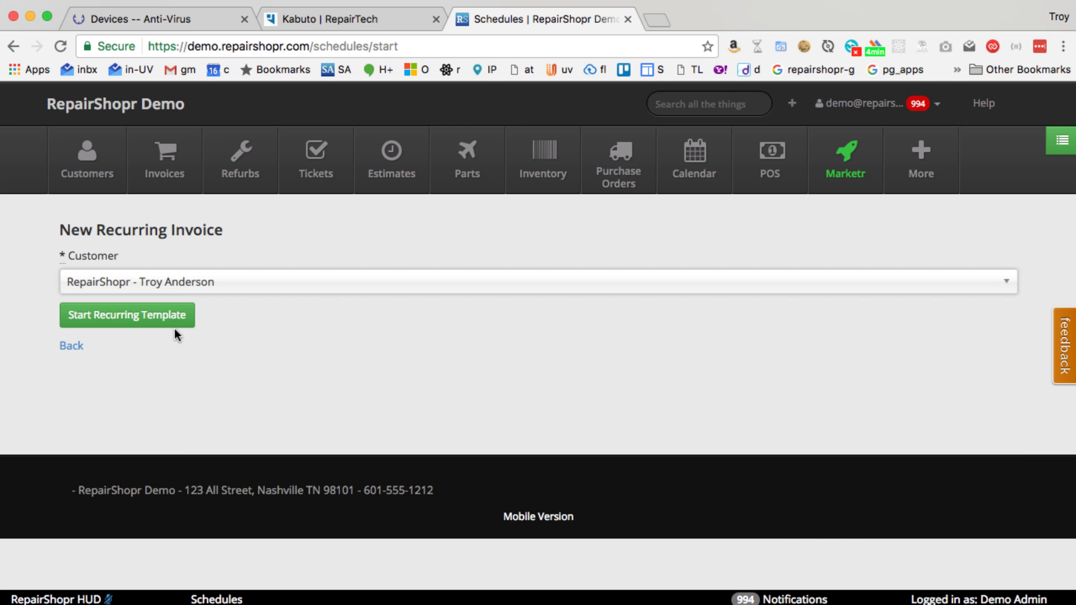
click(116, 325)
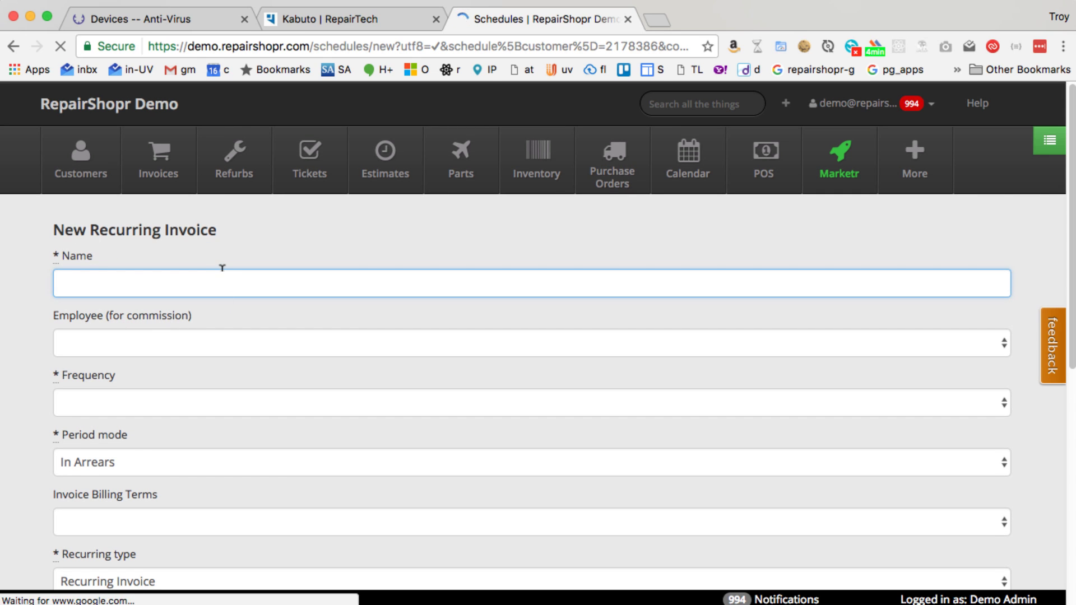
Name the template 'Recurring Kabuto Invoice' and set its frequency to Monthly.
text(Recurring K)
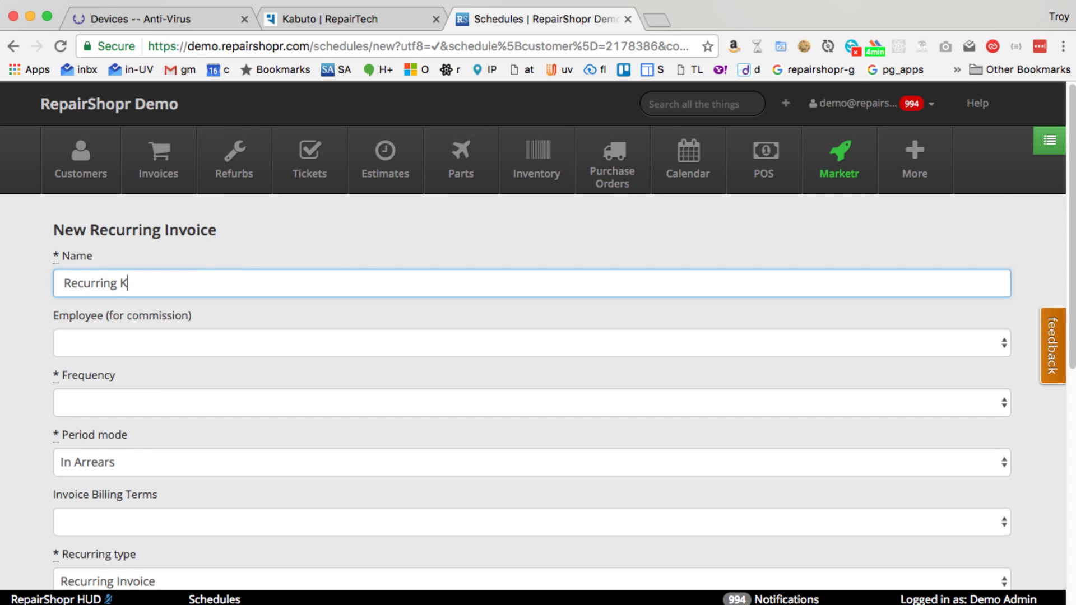
text(abuto Invoice)
click(190, 403)
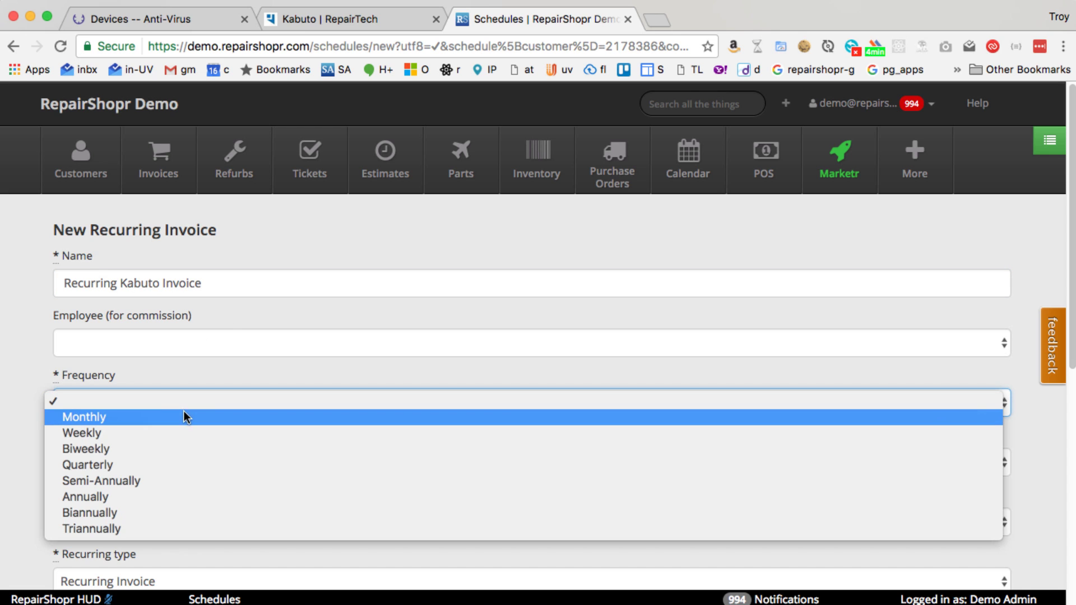
click(183, 417)
scroll(79, 391, down, 1)
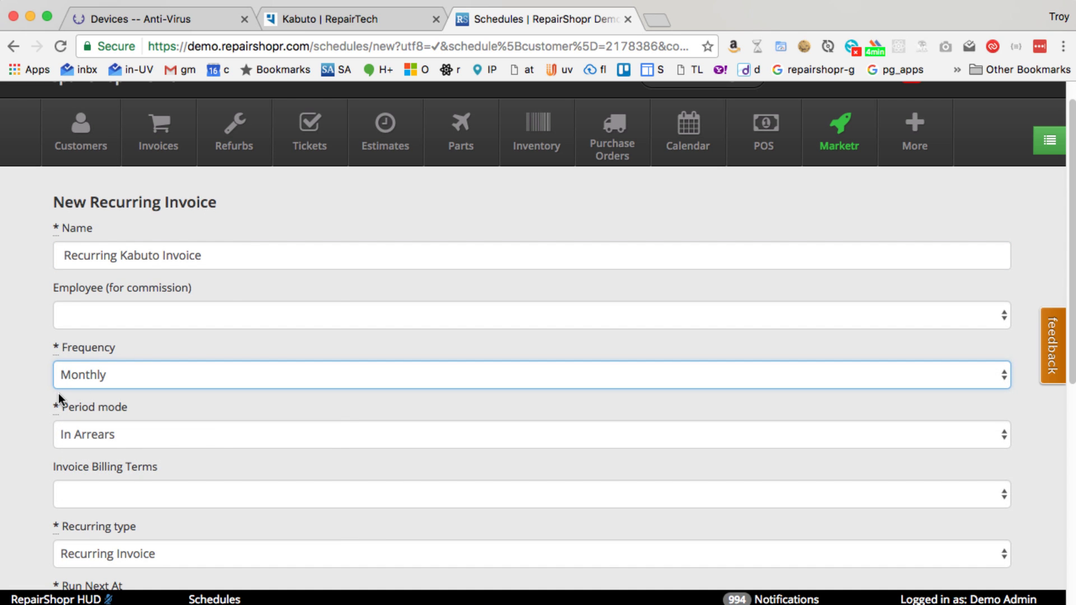
scroll(54, 391, down, 3)
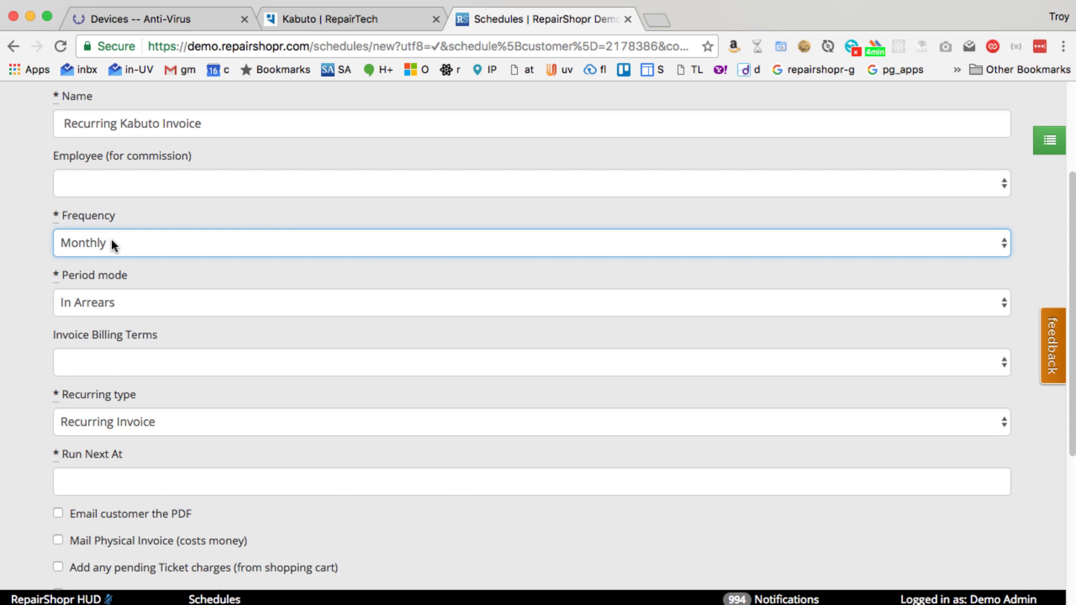
Set period mode In Advance, billing terms End of Month, and type Asset/RMM Subscription.
click(116, 293)
click(126, 316)
click(143, 365)
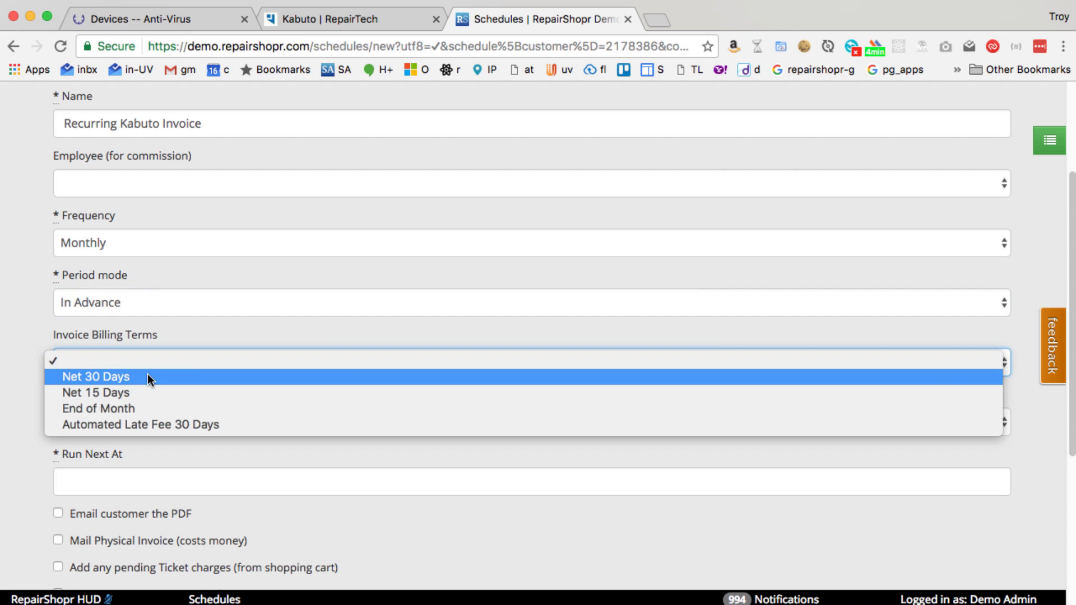
click(134, 409)
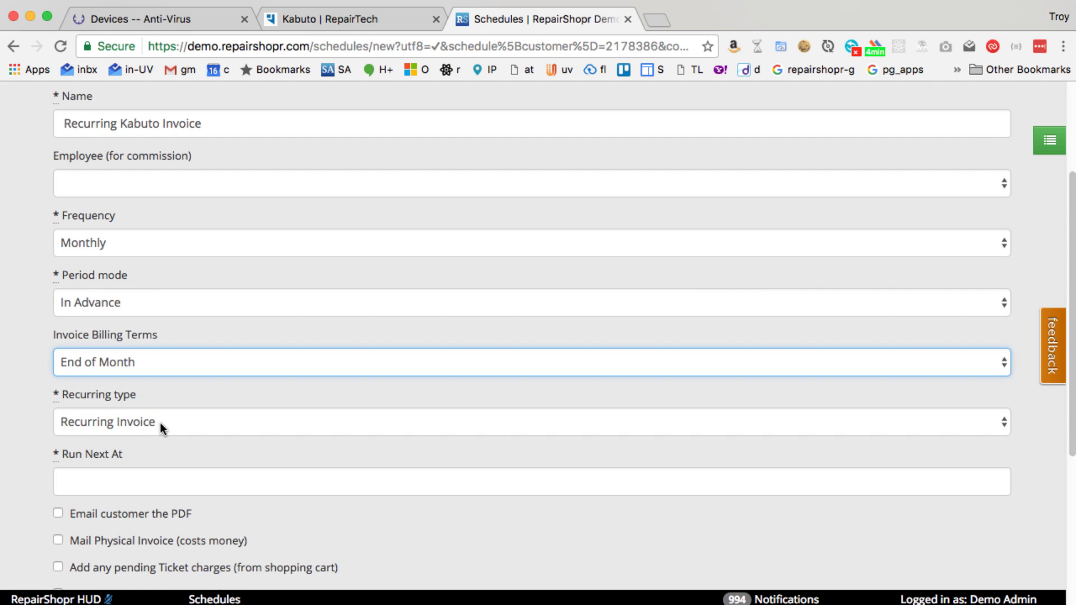
click(110, 421)
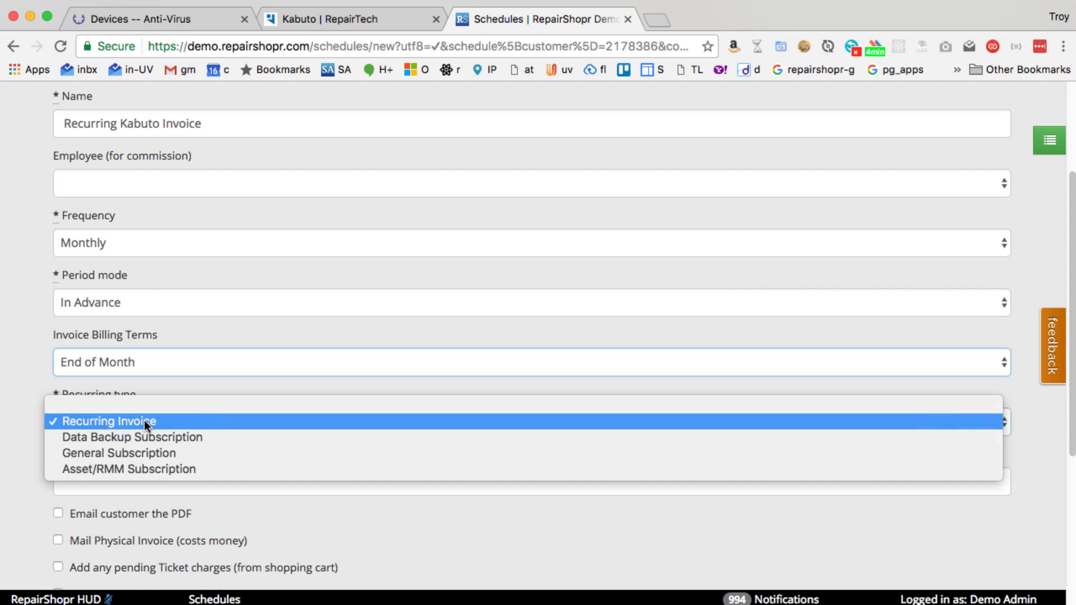
click(105, 468)
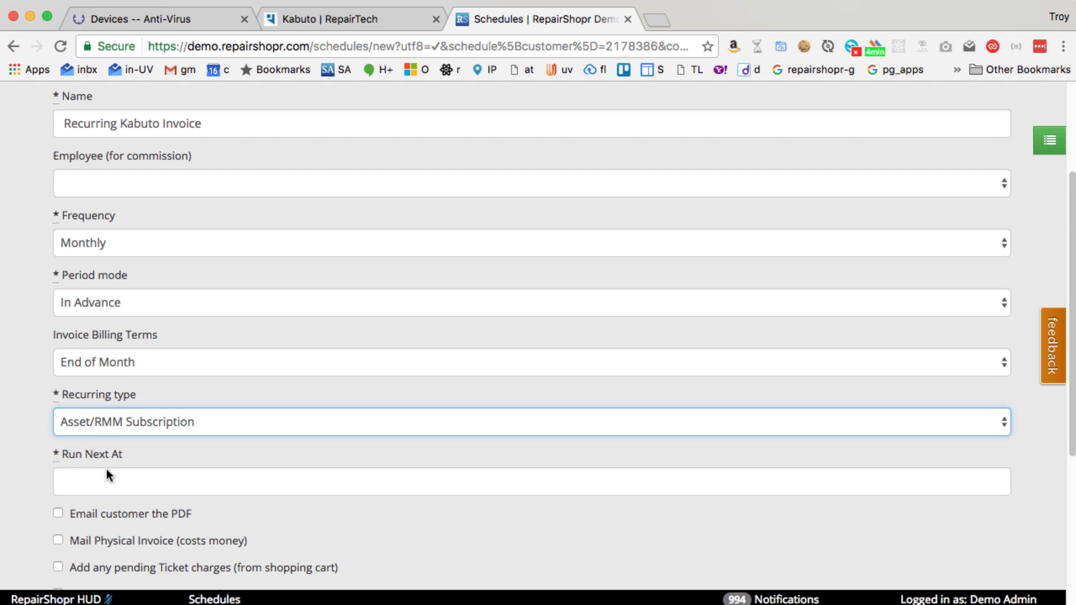
Set the next run date to January 25, 2017.
click(114, 471)
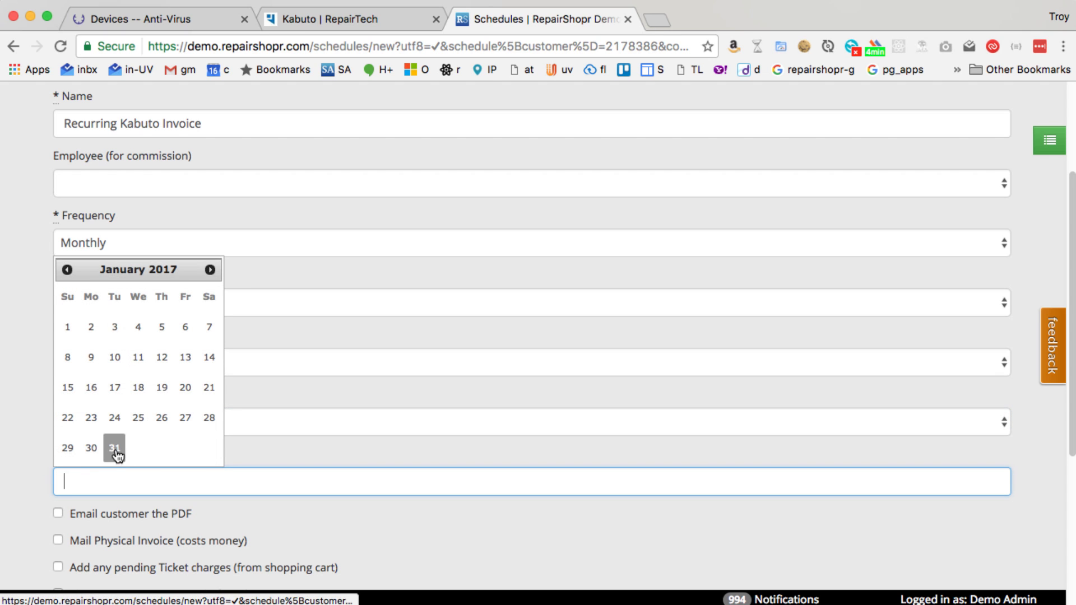
click(114, 448)
scroll(56, 451, down, 1)
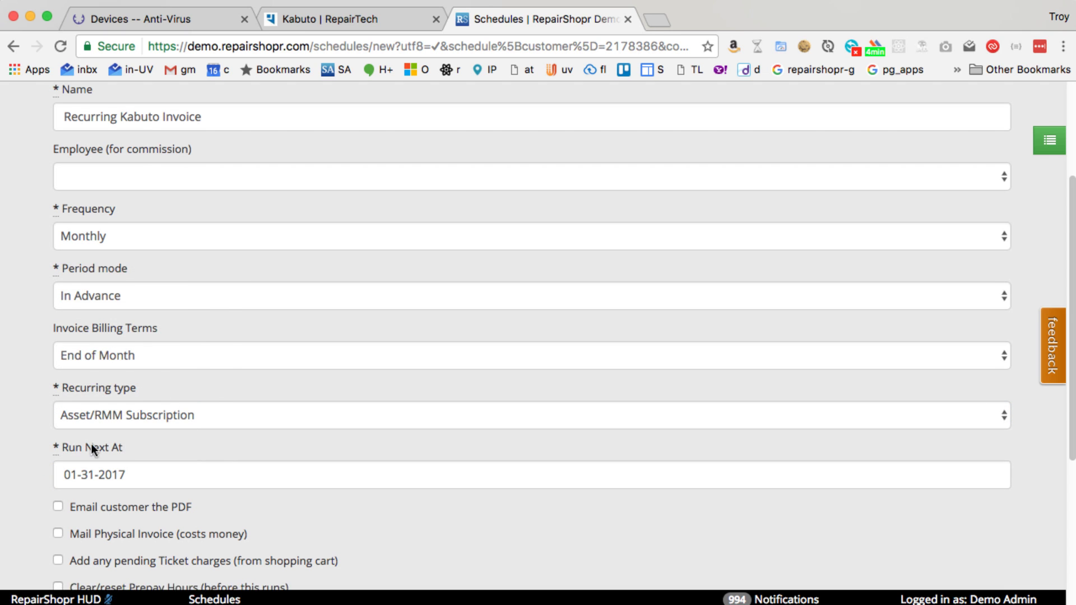
click(107, 475)
click(138, 411)
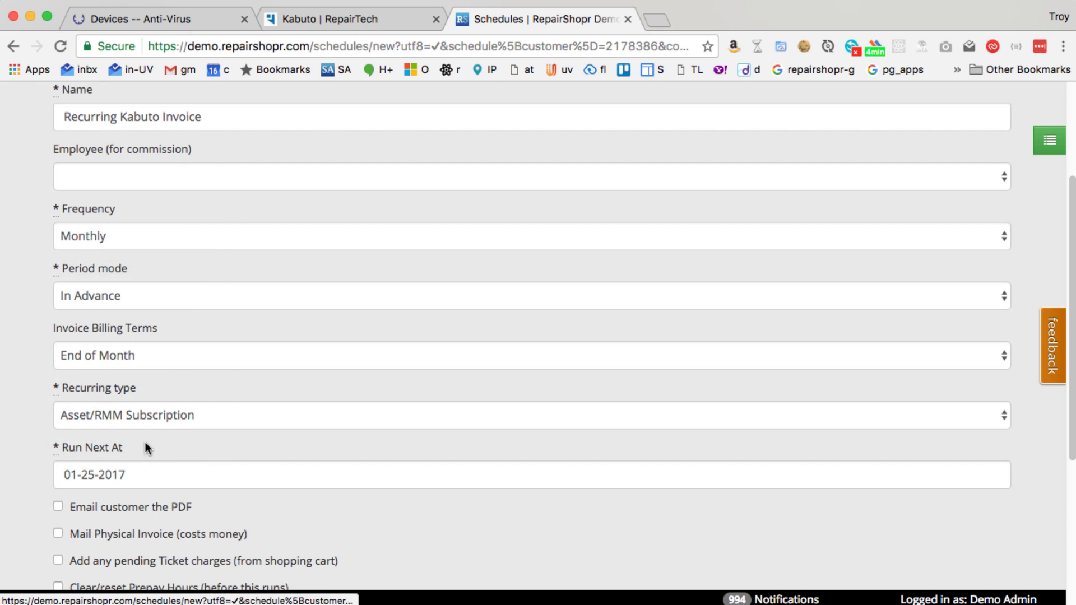
scroll(41, 466, down, 2)
scroll(54, 482, down, 1)
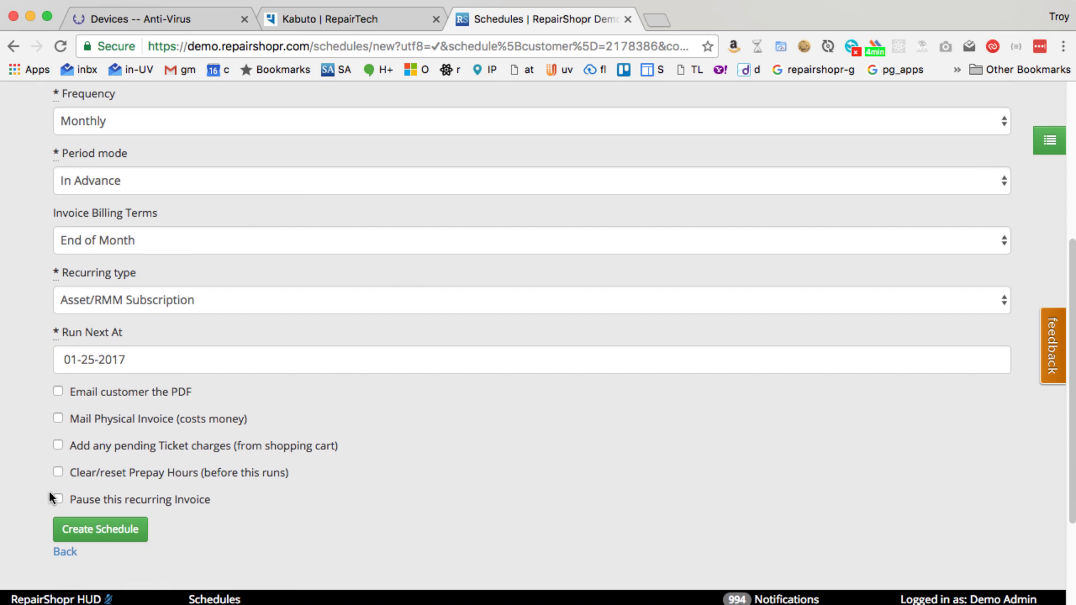
Create the schedule and add a Managed Workstation line item (cost 5, price 49, taxable).
click(102, 529)
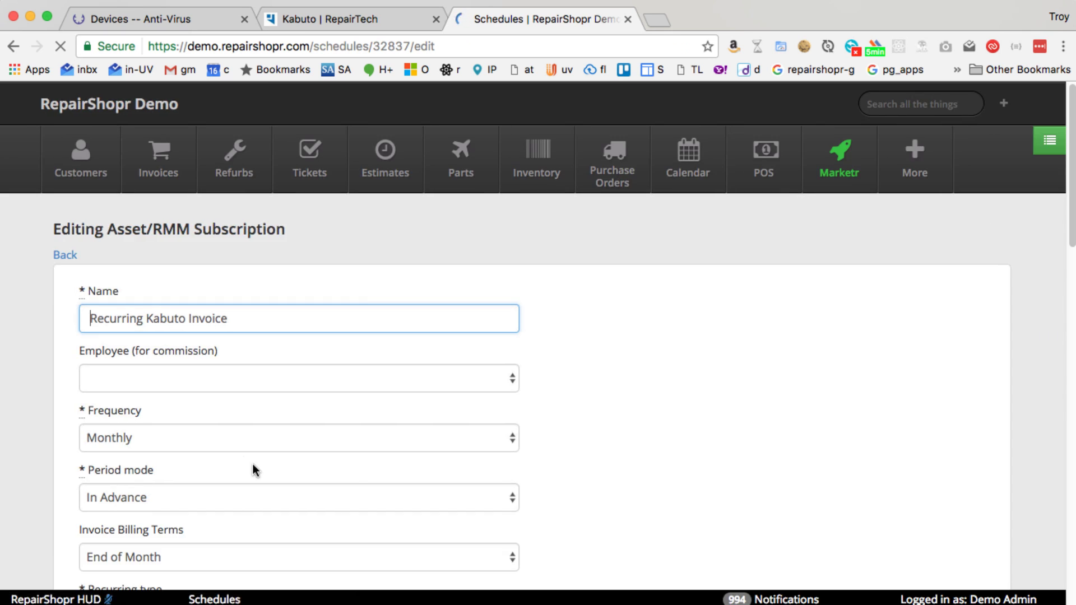
scroll(342, 436, down, 4)
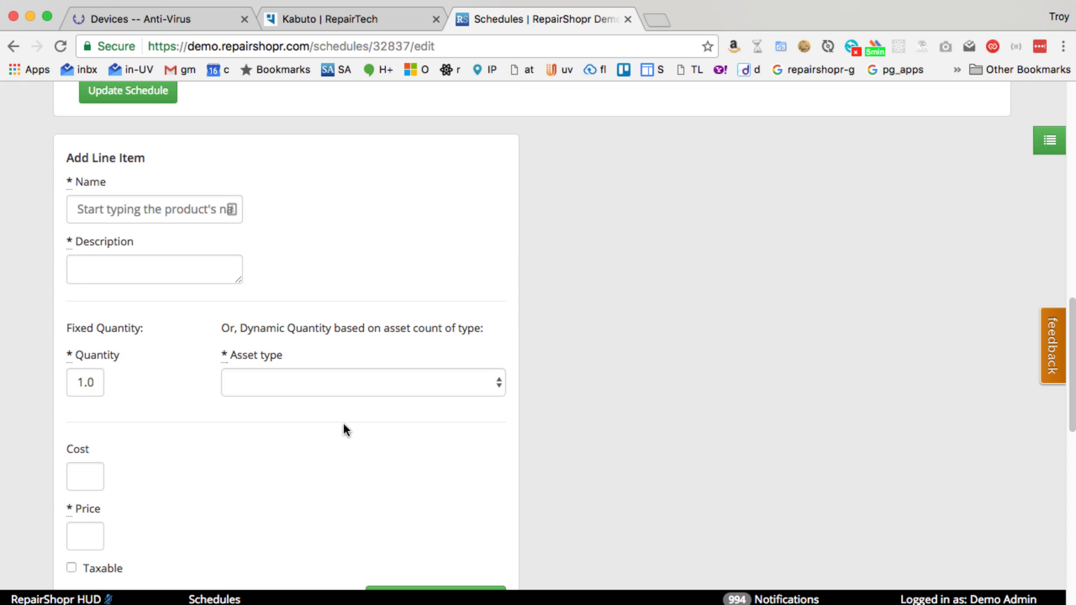
click(133, 208)
text(manage)
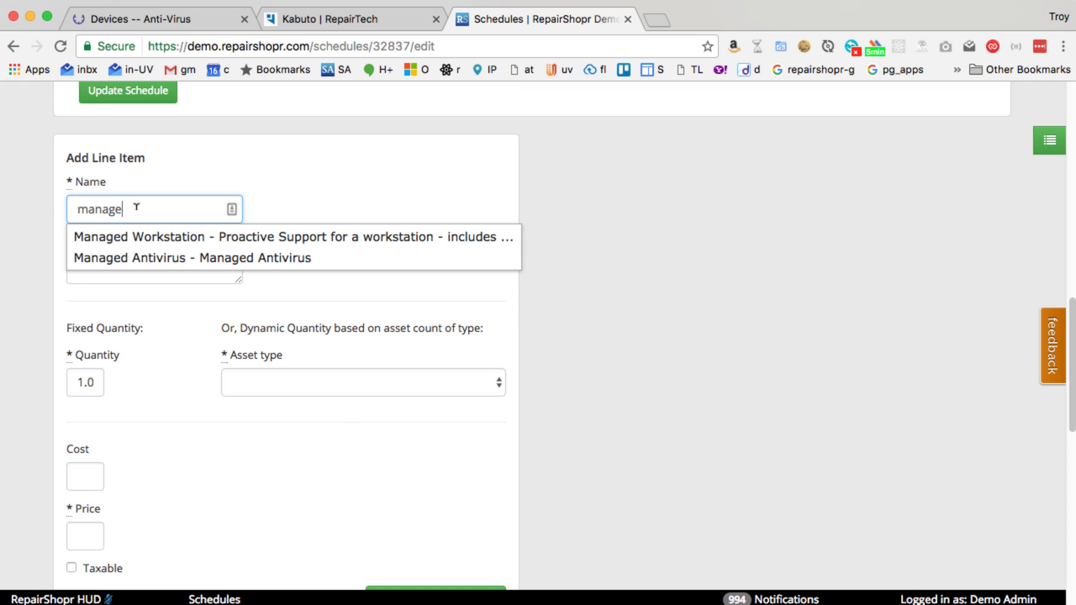
click(145, 235)
Set the line item's asset type to Kabuto Device so quantity follows device count.
scroll(163, 333, down, 2)
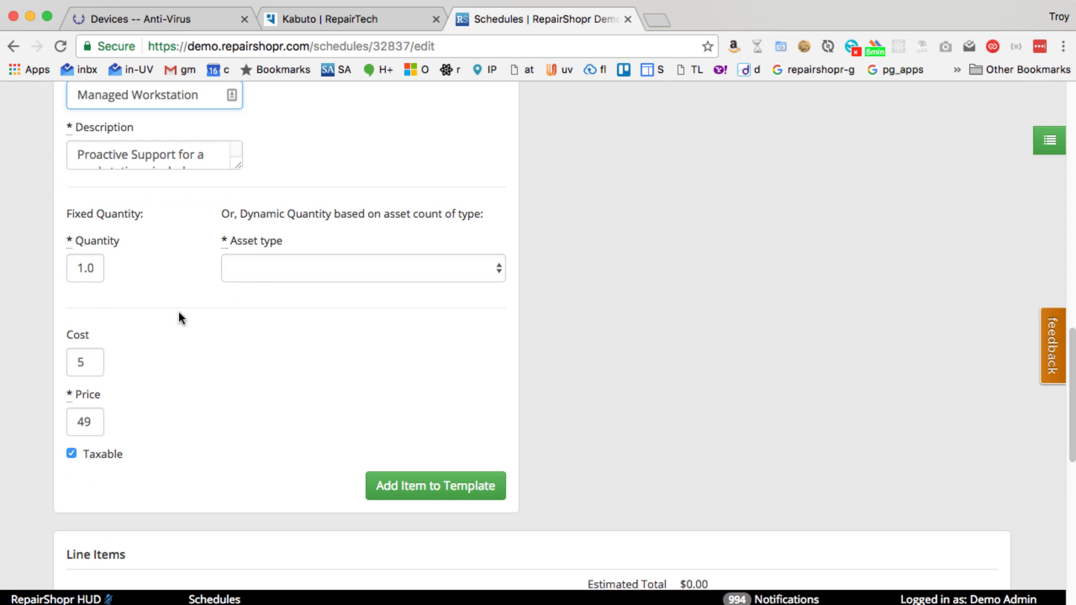
click(312, 271)
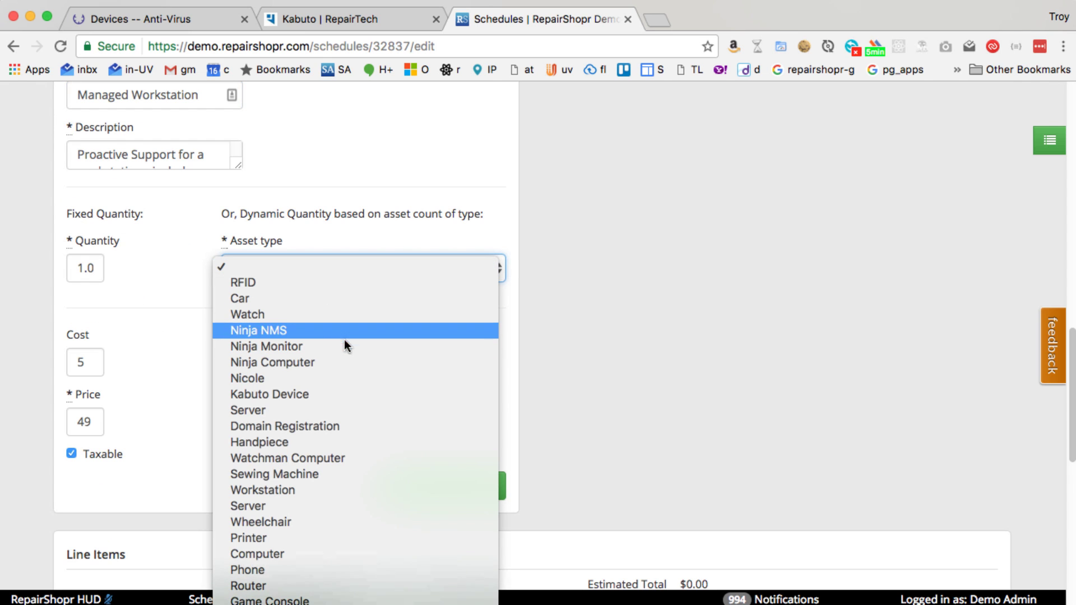
click(347, 395)
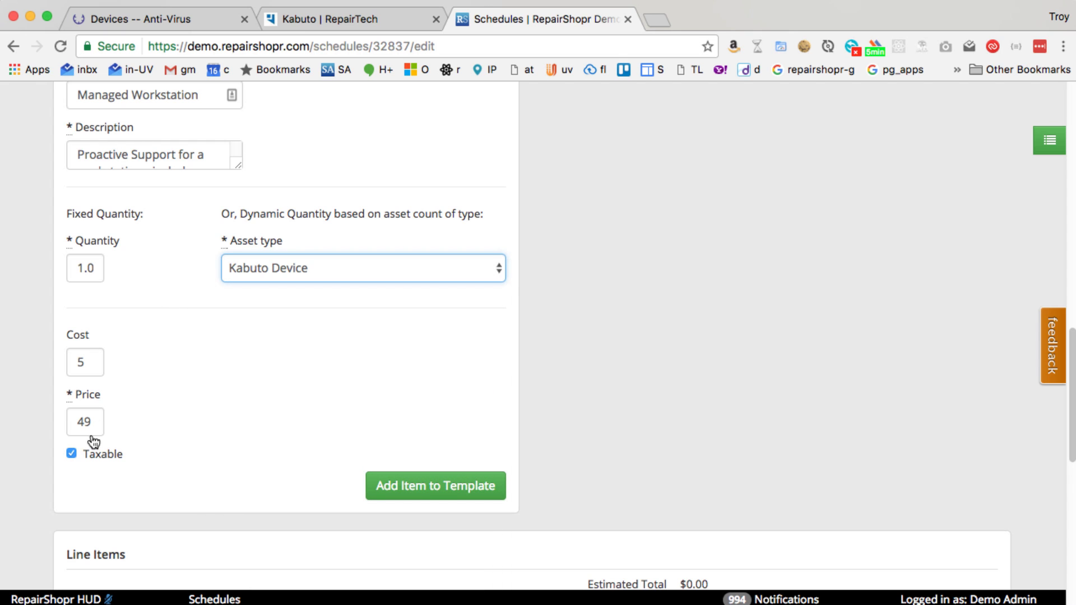
Add the Managed Workstation line at quantity 1.0 to the Recurring Kabuto Invoice template, confirming the $49.00 estimated total.
click(440, 486)
scroll(263, 396, down, 3)
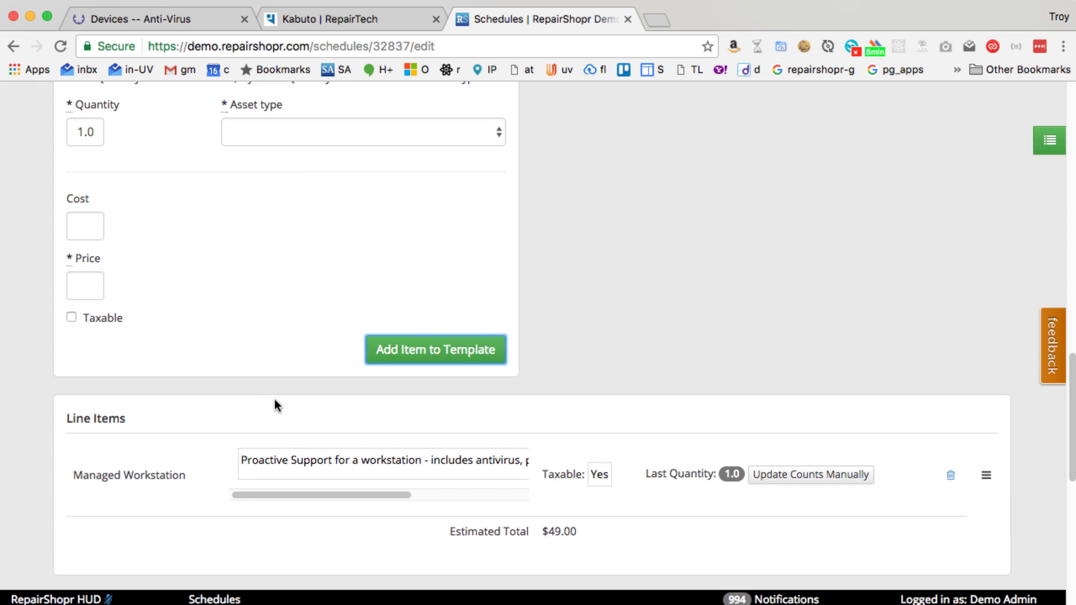
scroll(275, 399, down, 2)
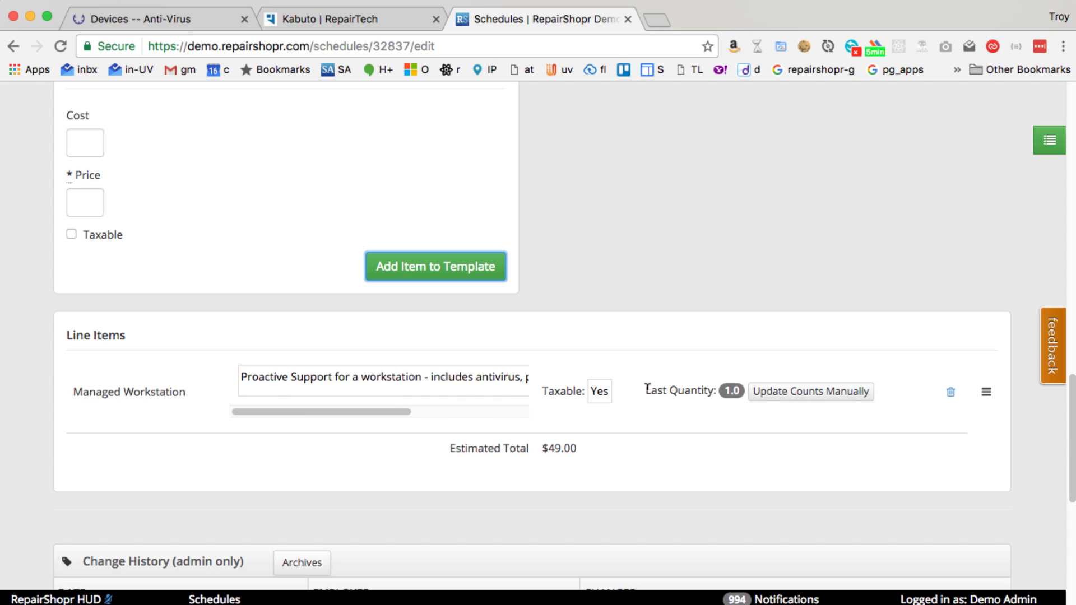
drag(647, 388, 751, 399)
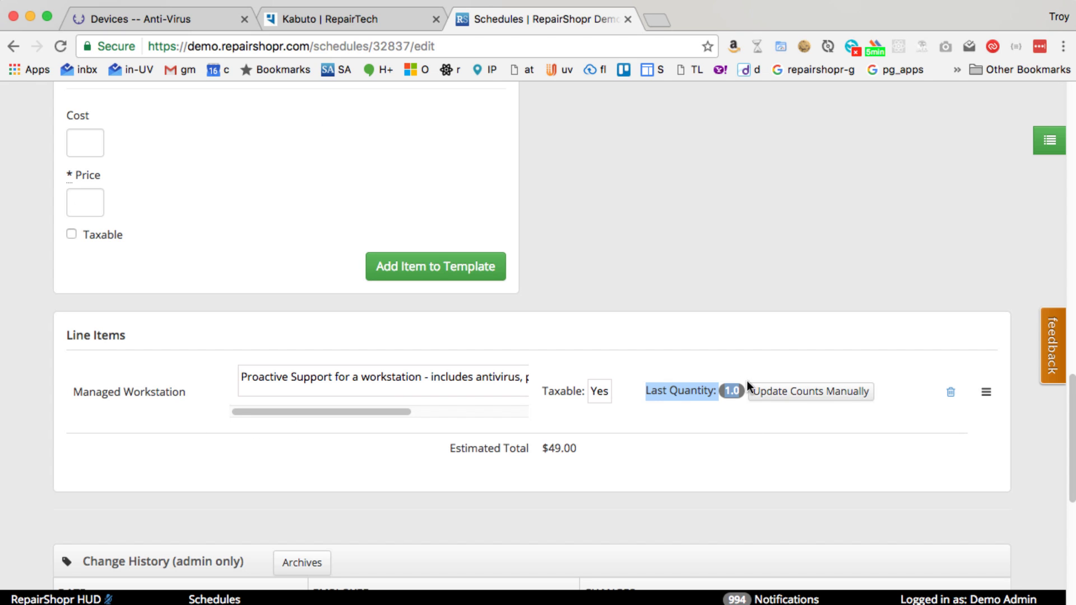
scroll(726, 391, down, 2)
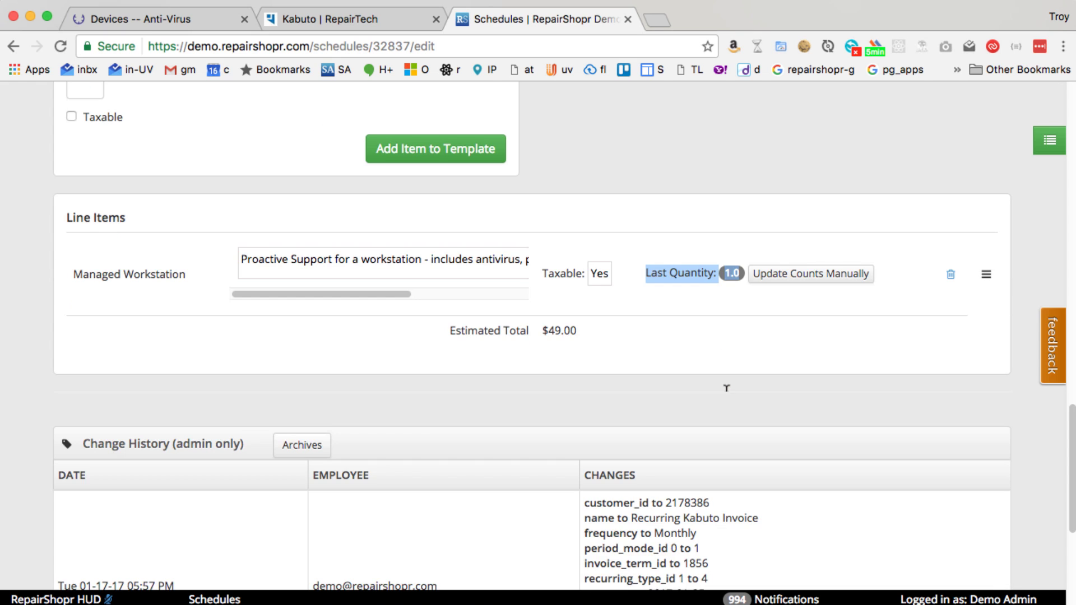
scroll(724, 392, up, 5)
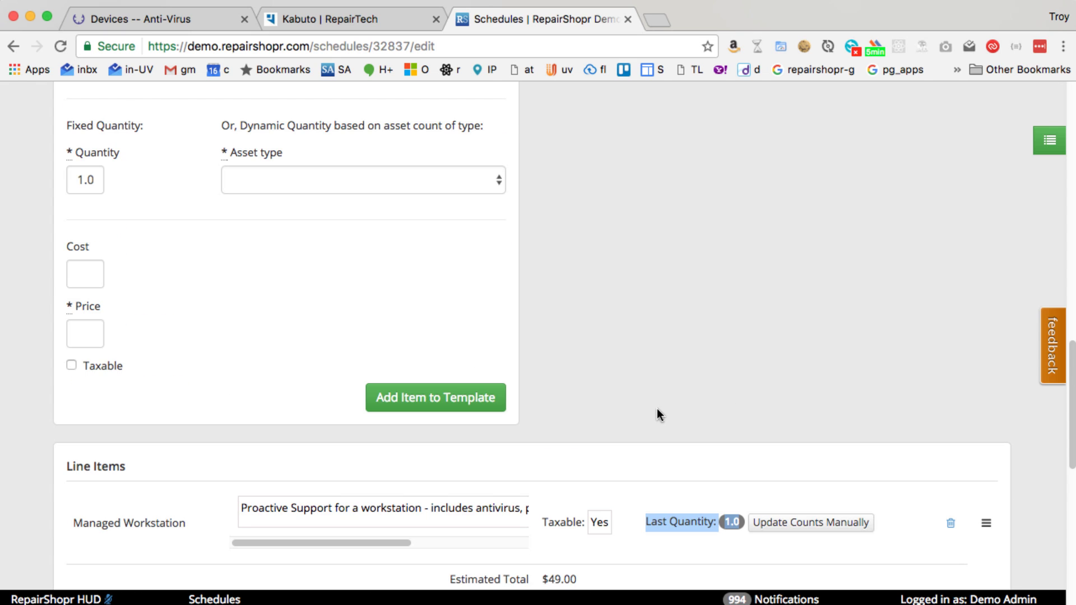
scroll(656, 412, up, 4)
scroll(430, 521, down, 3)
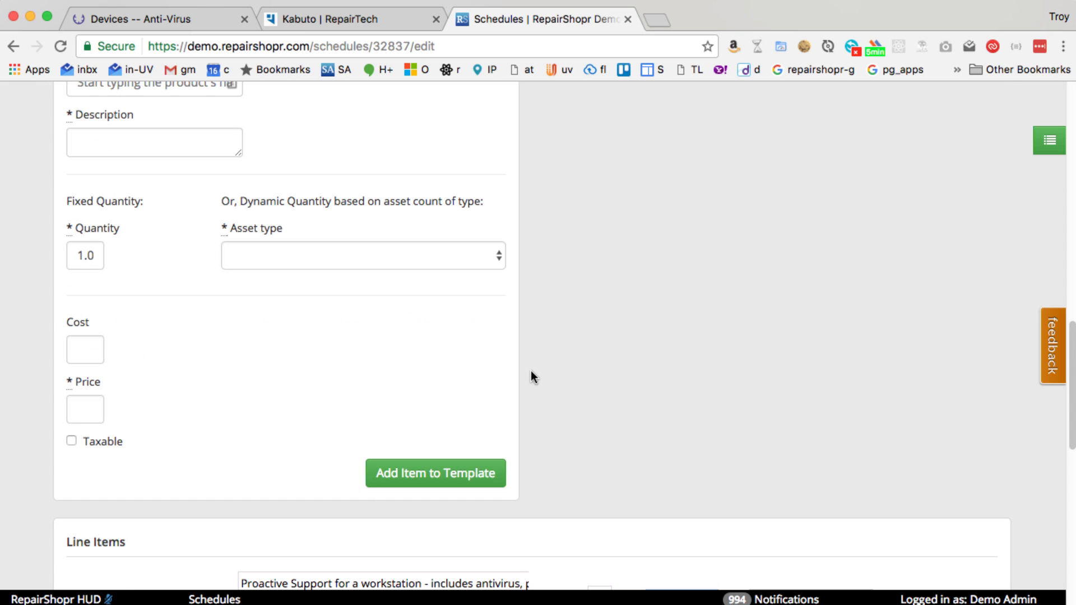
scroll(530, 370, up, 15)
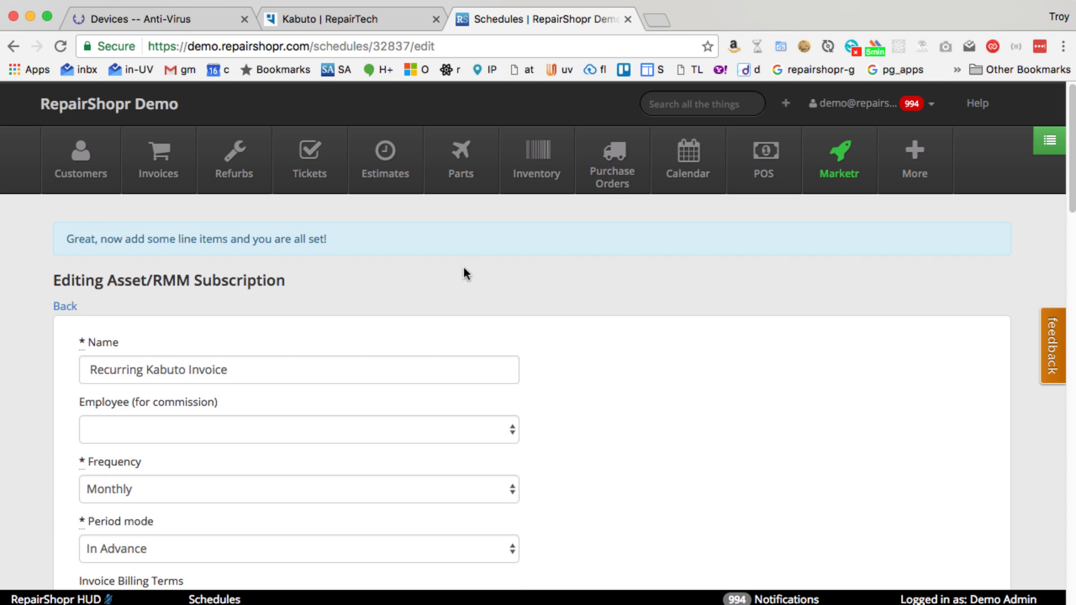